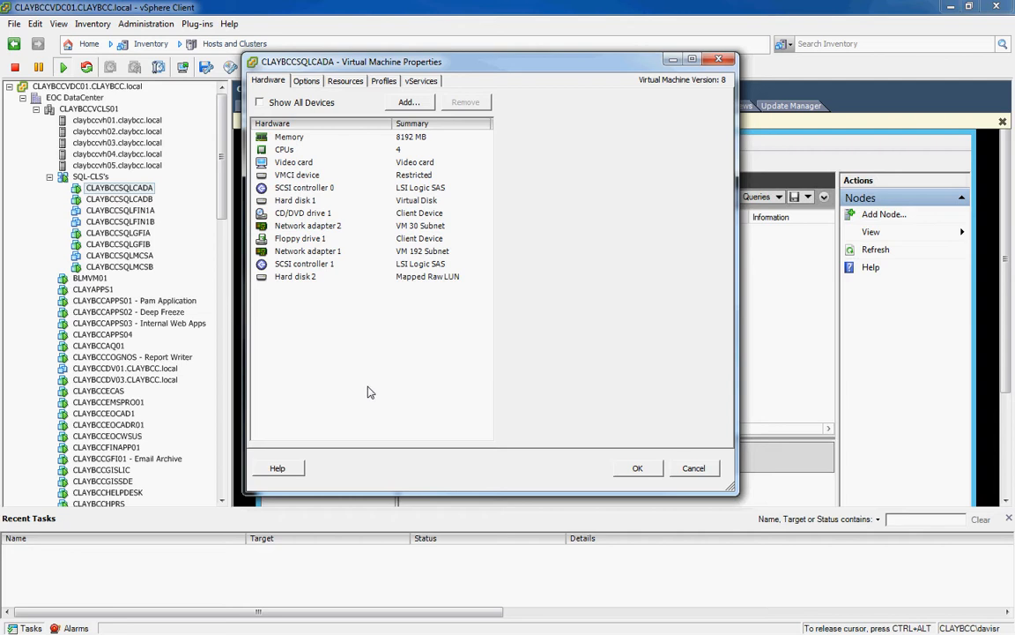
Close the current properties and reopen CLAYBCCSQLCADA's Edit Settings to add new hardware.
{"action": "left_click", "coordinate": [718, 59]}
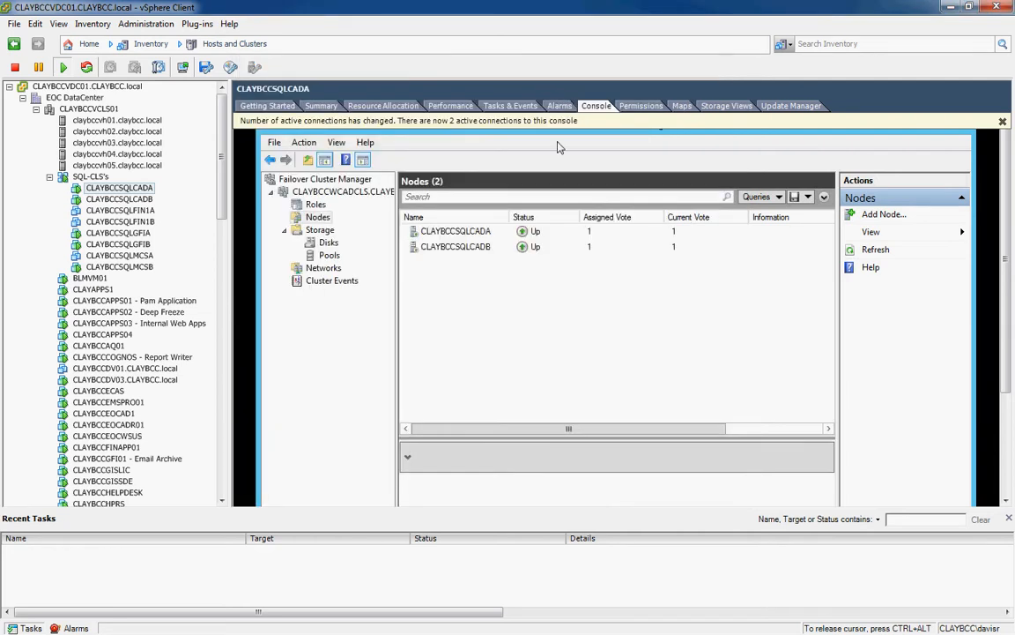
{"action": "right_click", "coordinate": [148, 187]}
{"action": "left_click", "coordinate": [193, 258]}
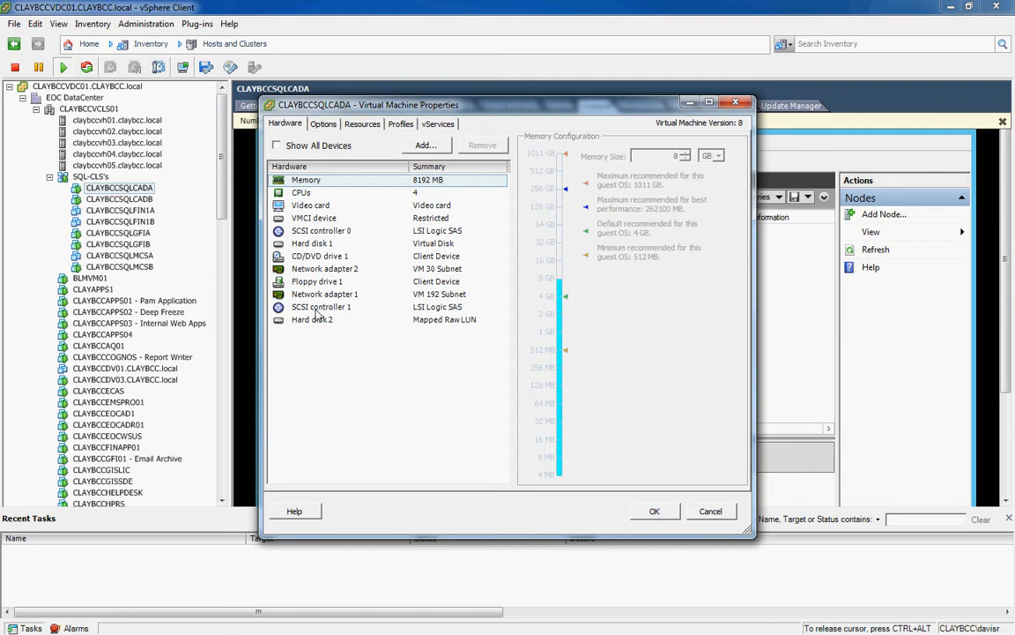
{"action": "left_click", "coordinate": [420, 147]}
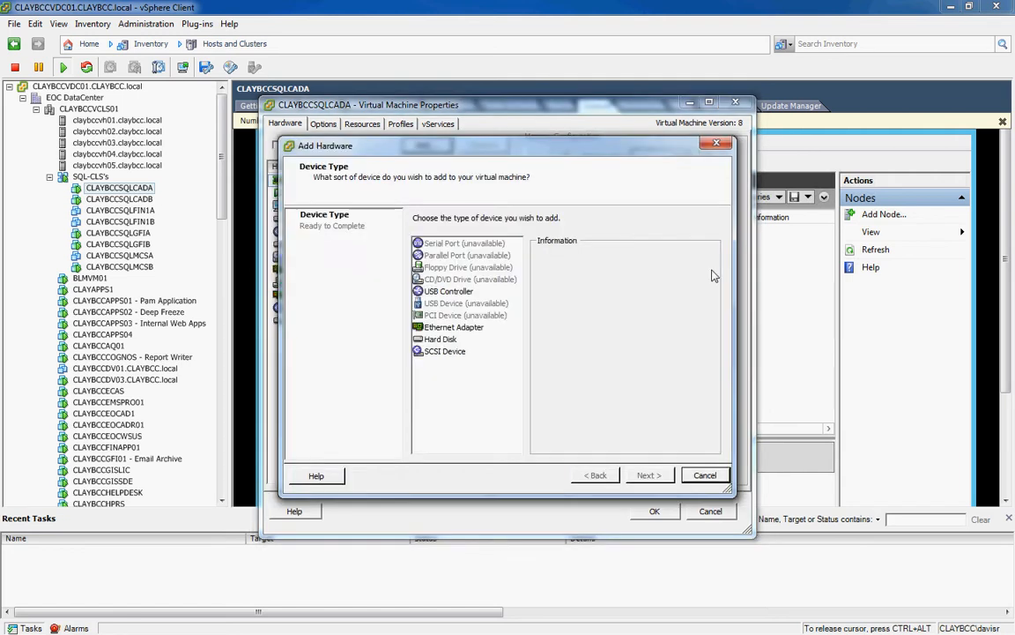
Add a Raw Device Mapping hard disk targeting the 120 GB LUN 33.
{"action": "left_click", "coordinate": [443, 340]}
{"action": "left_click", "coordinate": [648, 475]}
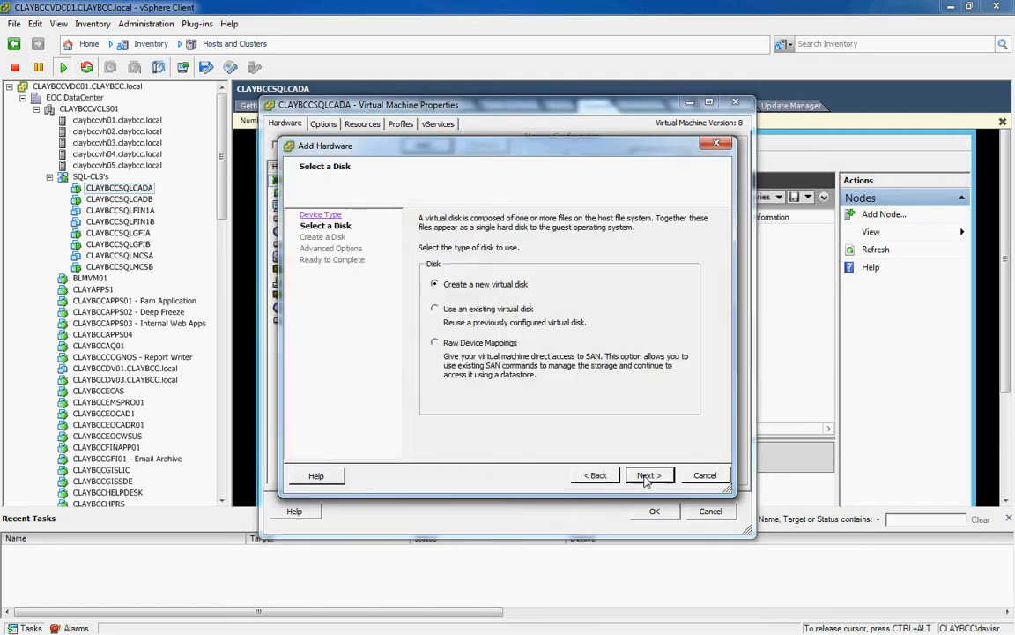
{"action": "left_click", "coordinate": [434, 342]}
{"action": "left_click", "coordinate": [648, 475]}
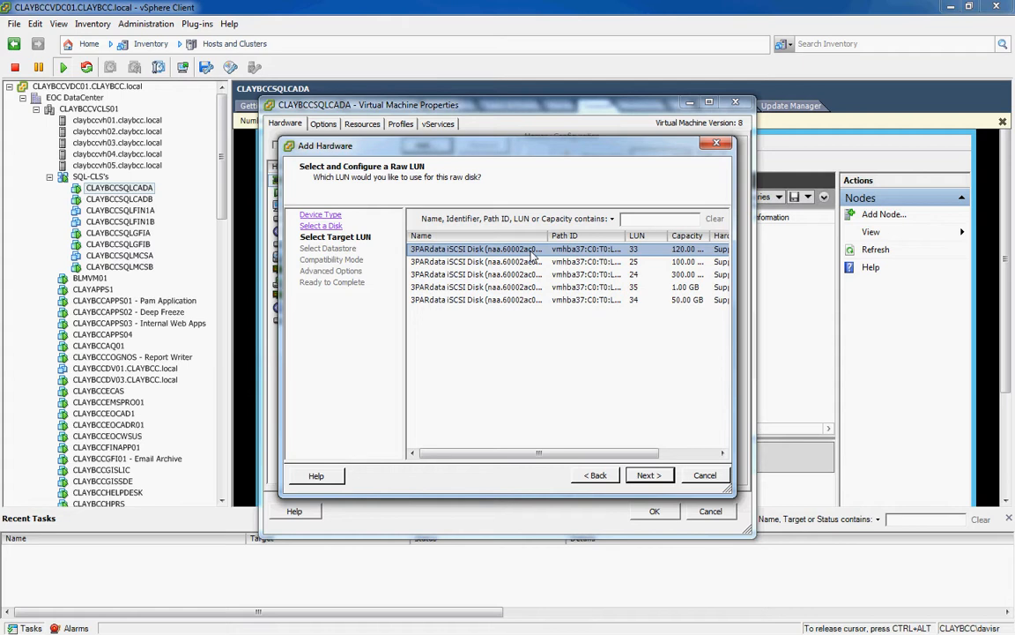
{"action": "left_click", "coordinate": [649, 475]}
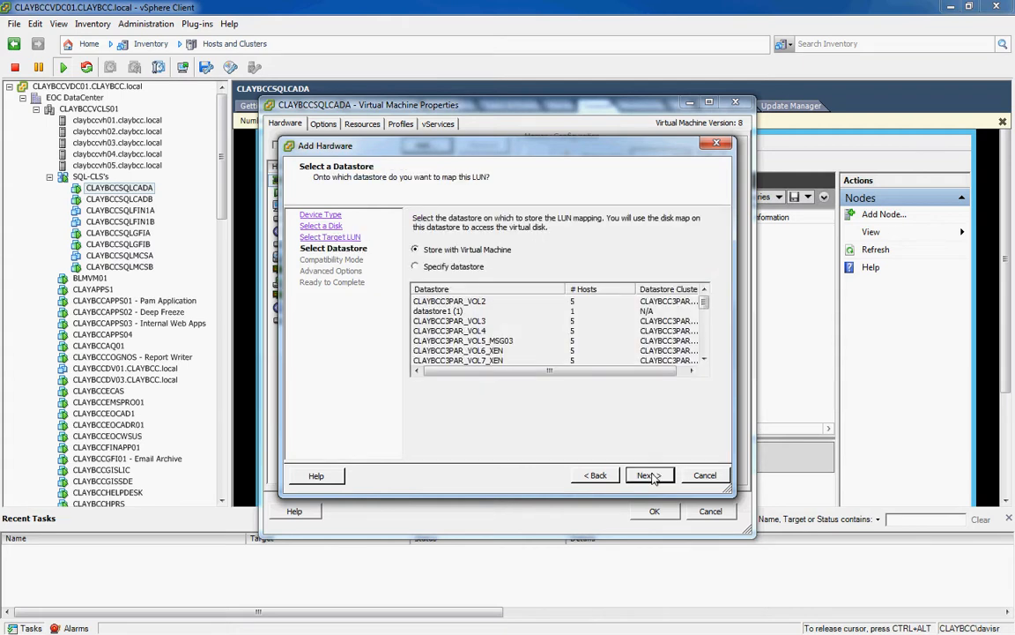
Store the mapping on CLAYBCC3PAR_VOL24_RDMMappings and keep physical compatibility mode.
{"action": "left_click", "coordinate": [421, 269]}
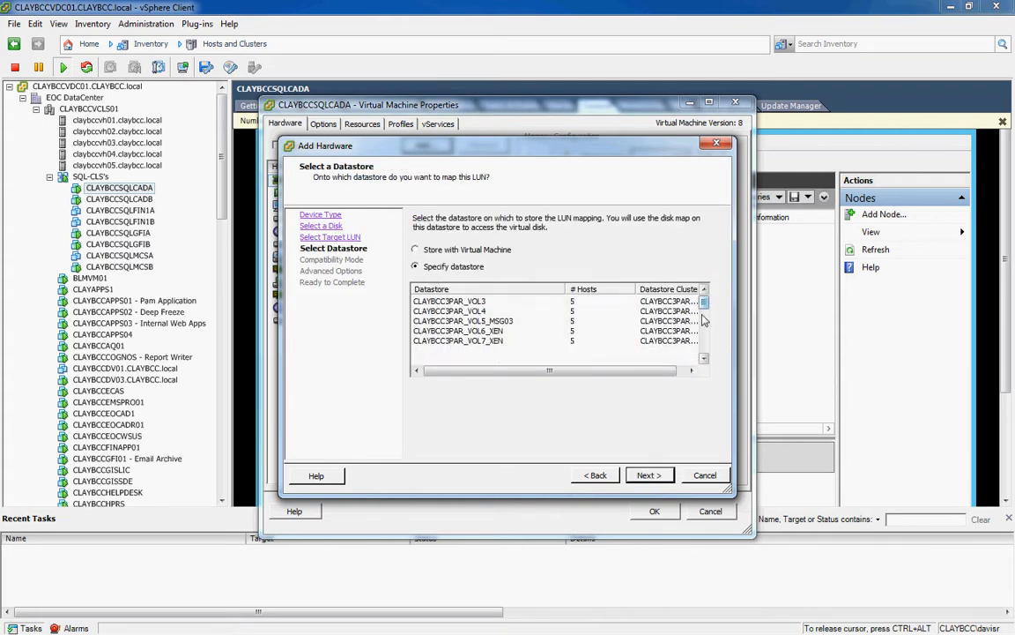
{"action": "left_click_drag", "start_coordinate": [703, 304], "coordinate": [705, 401]}
{"action": "left_click", "coordinate": [470, 350]}
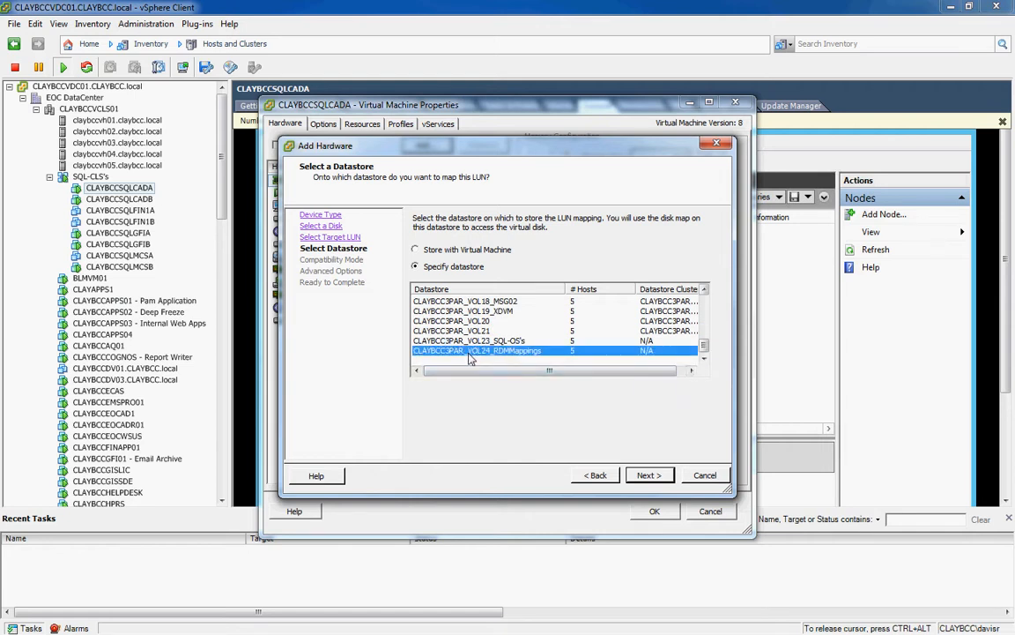
{"action": "left_click", "coordinate": [646, 476]}
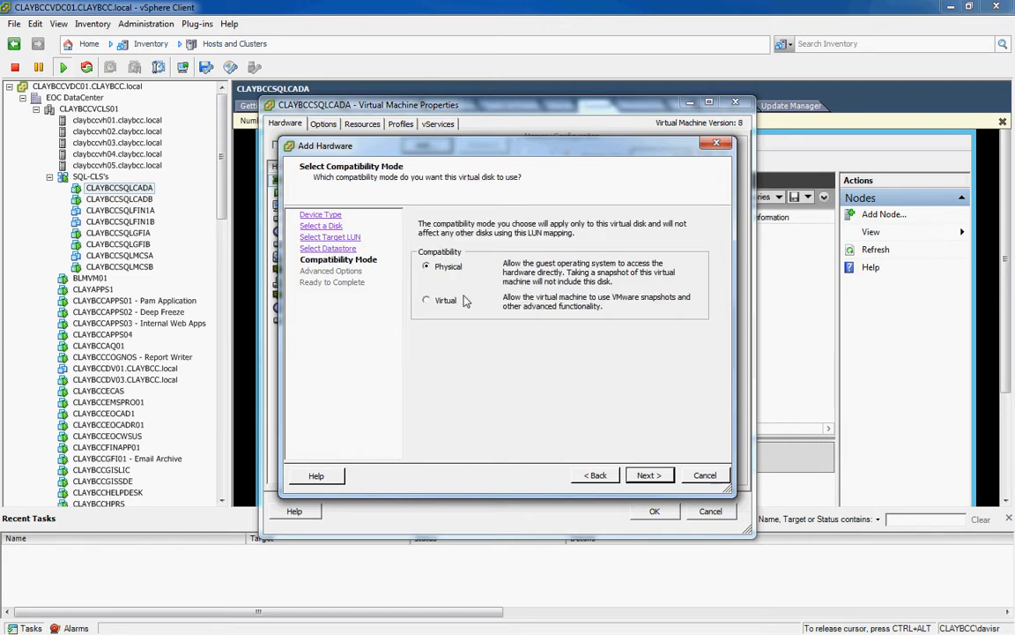
{"action": "left_click", "coordinate": [648, 476]}
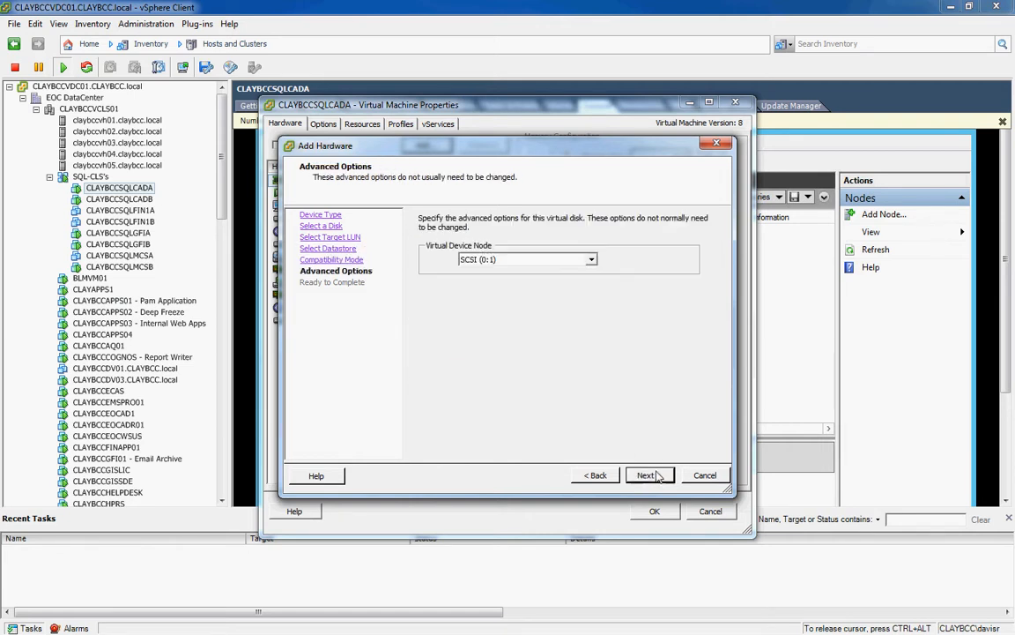
Place the new disk at virtual device node SCSI (1:1) and finish the wizard.
{"action": "left_click", "coordinate": [592, 261]}
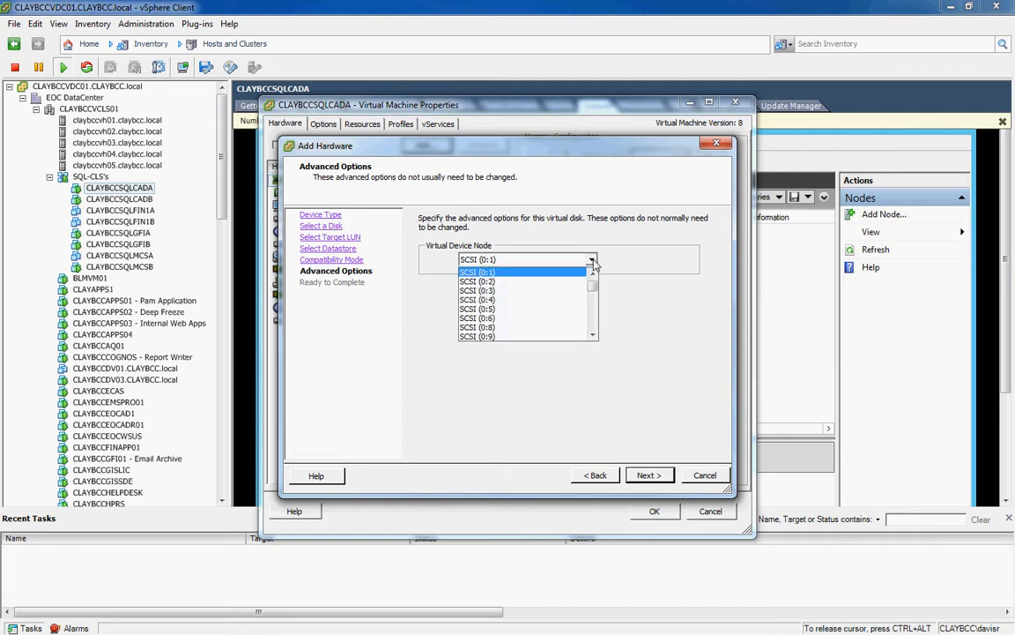
{"action": "left_click", "coordinate": [593, 335]}
{"action": "left_click", "coordinate": [594, 335]}
{"action": "left_click", "coordinate": [594, 335]}
{"action": "left_click", "coordinate": [593, 335]}
{"action": "left_click", "coordinate": [593, 335]}
{"action": "left_click", "coordinate": [593, 335]}
{"action": "left_click", "coordinate": [524, 332]}
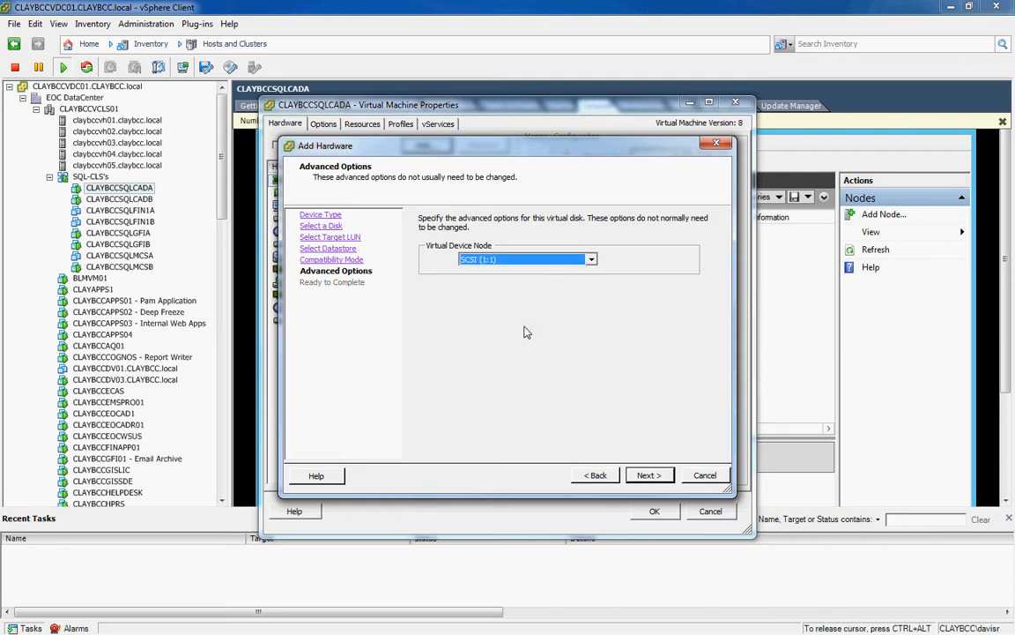
{"action": "left_click", "coordinate": [652, 475]}
{"action": "left_click", "coordinate": [649, 475]}
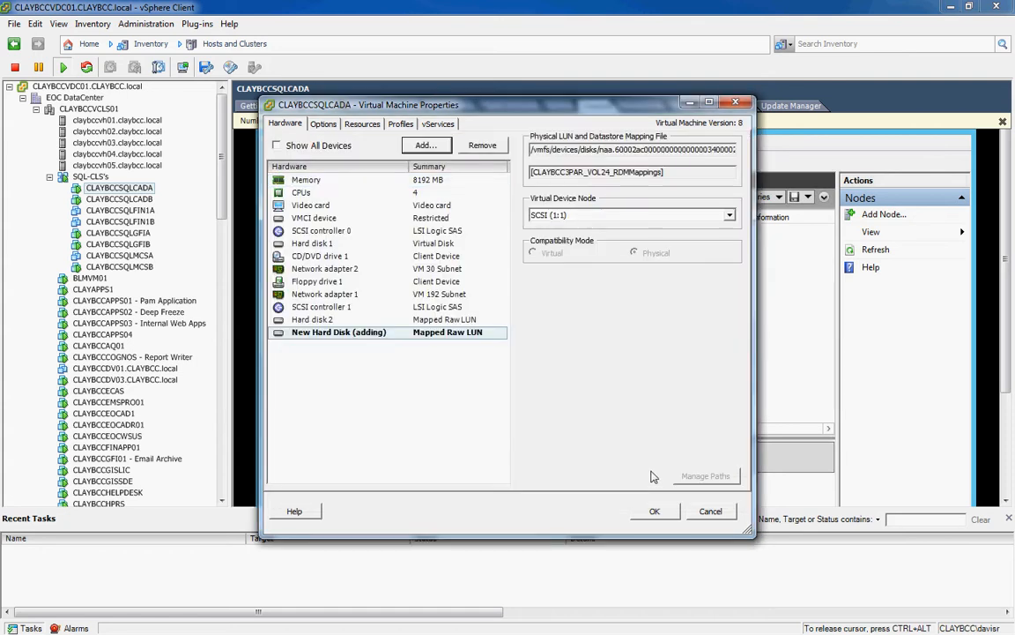
Apply the pending disk, then reopen CLAYBCCSQLCADA's settings to add more hardware.
{"action": "left_click", "coordinate": [654, 511]}
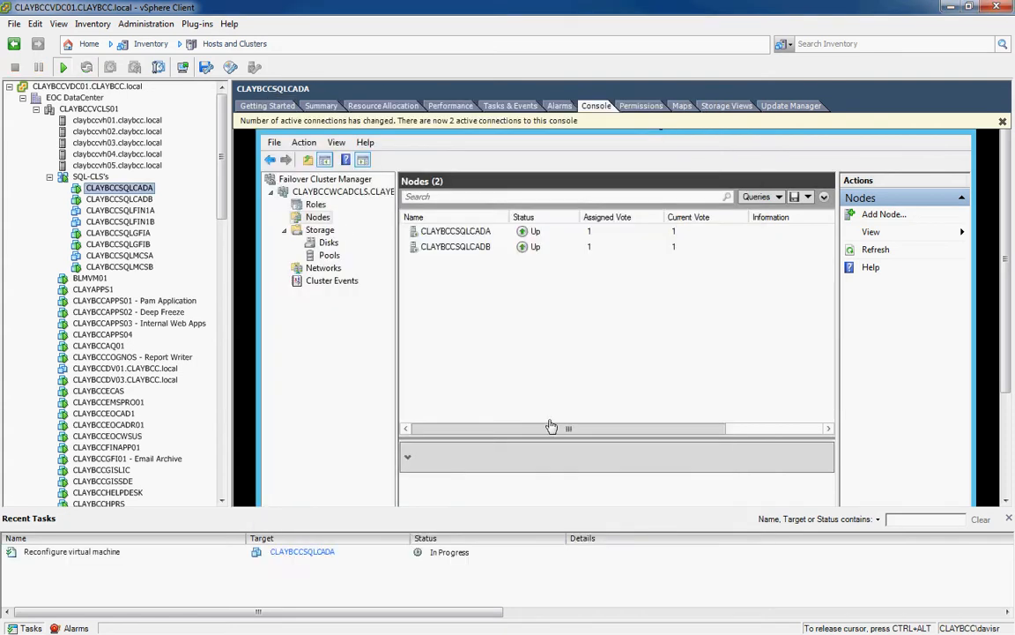
{"action": "right_click", "coordinate": [130, 192]}
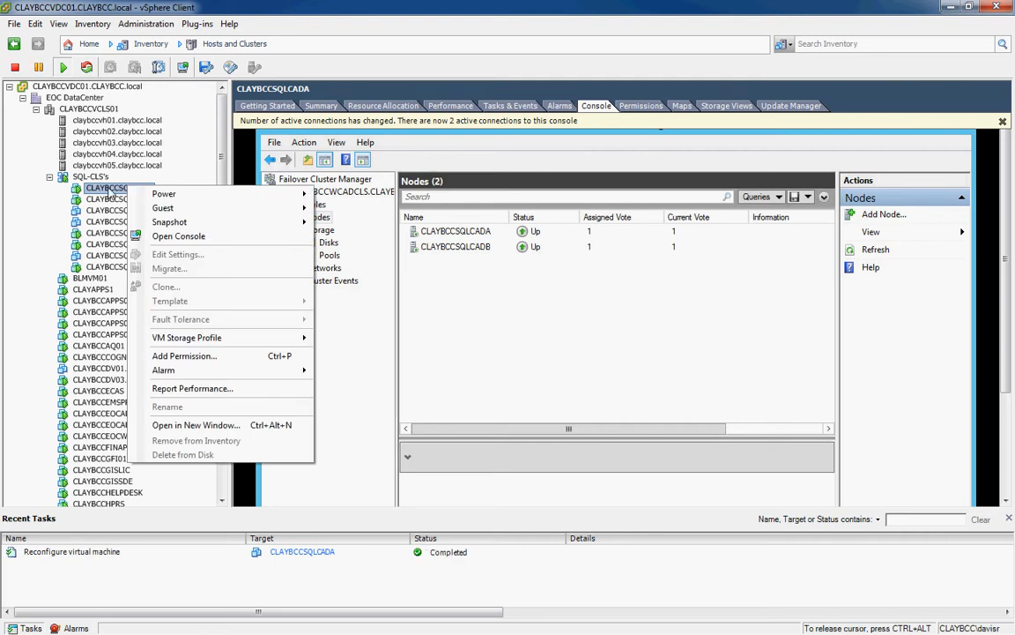
{"action": "left_click", "coordinate": [108, 188]}
{"action": "right_click", "coordinate": [107, 188]}
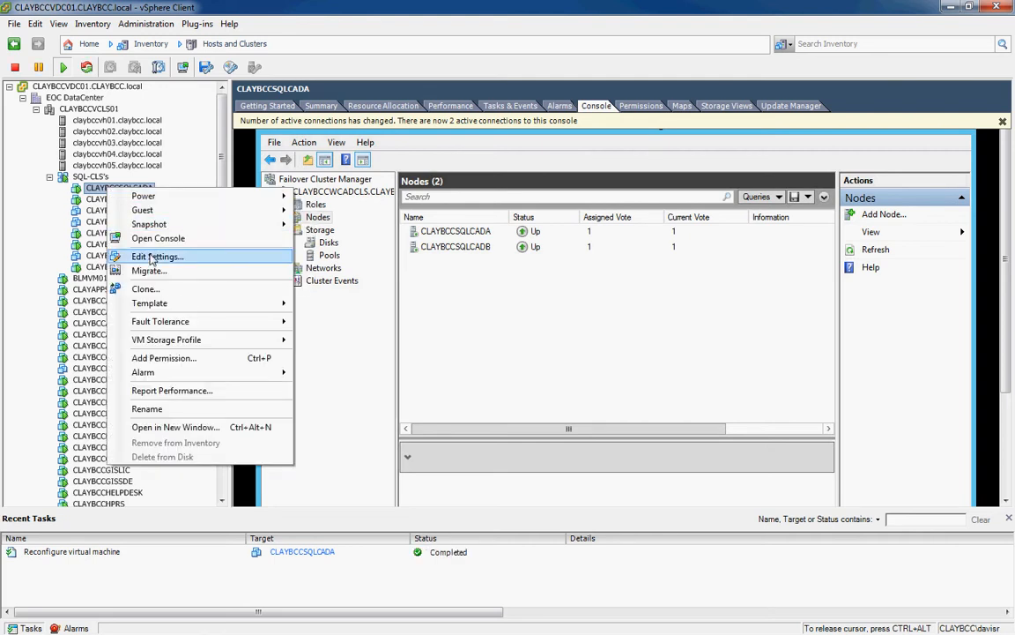
{"action": "left_click", "coordinate": [154, 257]}
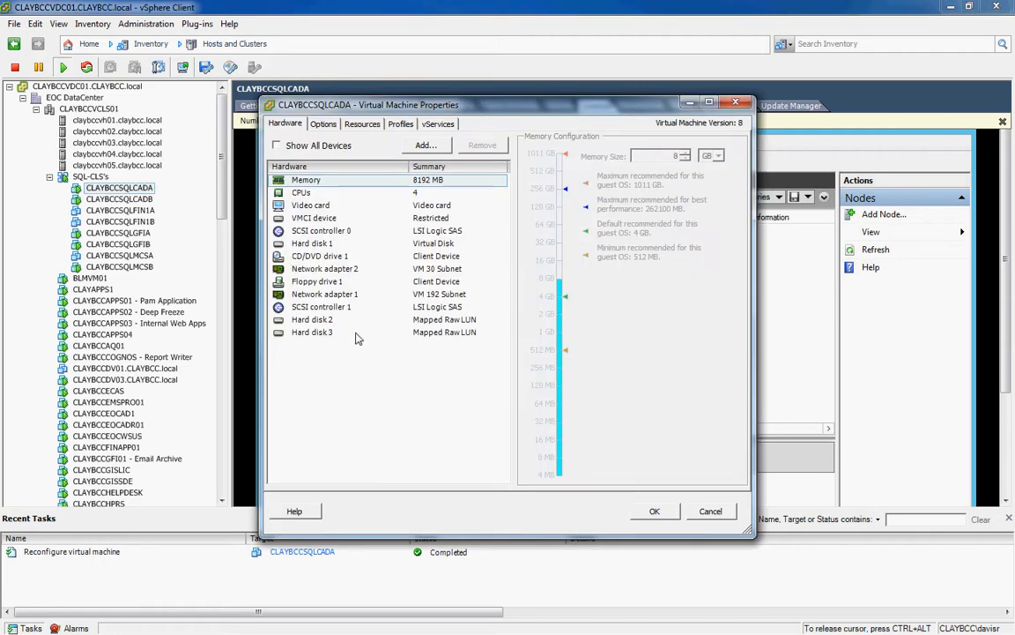
{"action": "left_click", "coordinate": [427, 145]}
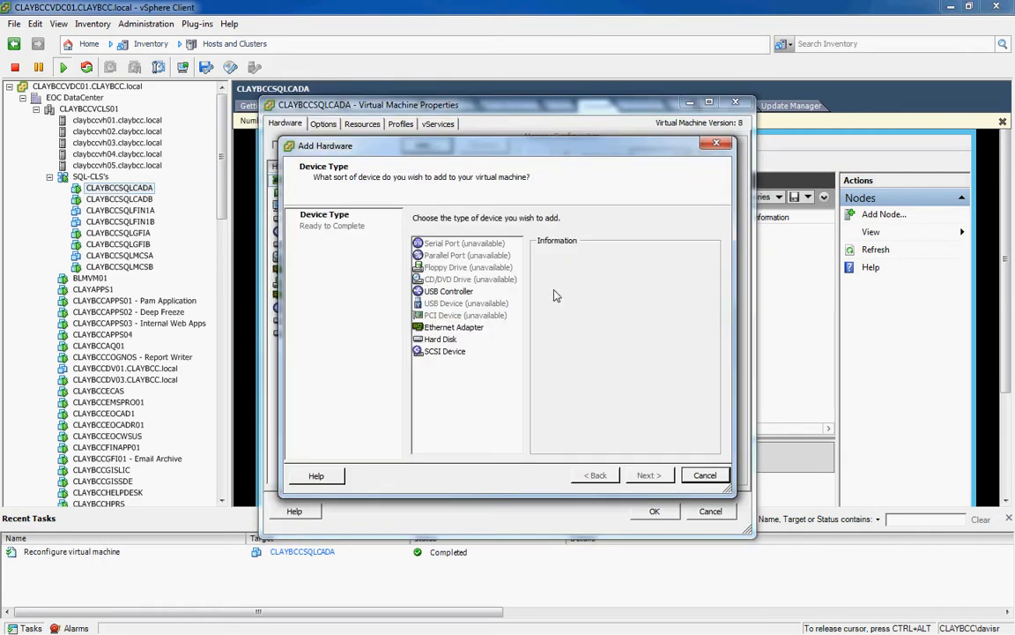
Add a Raw Device Mapping hard disk targeting the 50 GB LUN 34.
{"action": "left_click", "coordinate": [441, 340]}
{"action": "left_click", "coordinate": [648, 475]}
{"action": "left_click", "coordinate": [479, 343]}
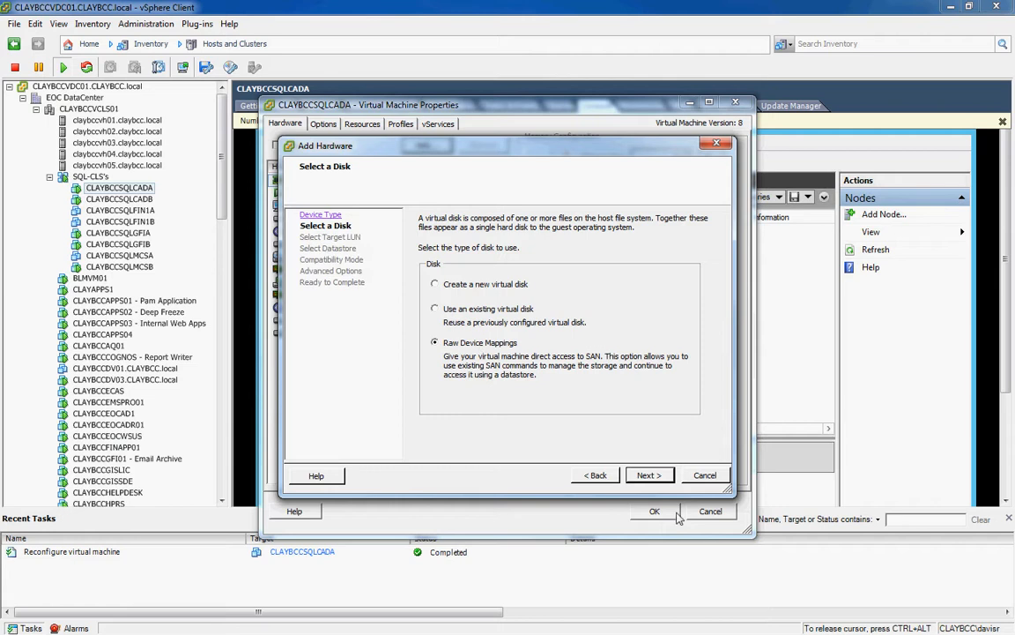
{"action": "left_click", "coordinate": [649, 477]}
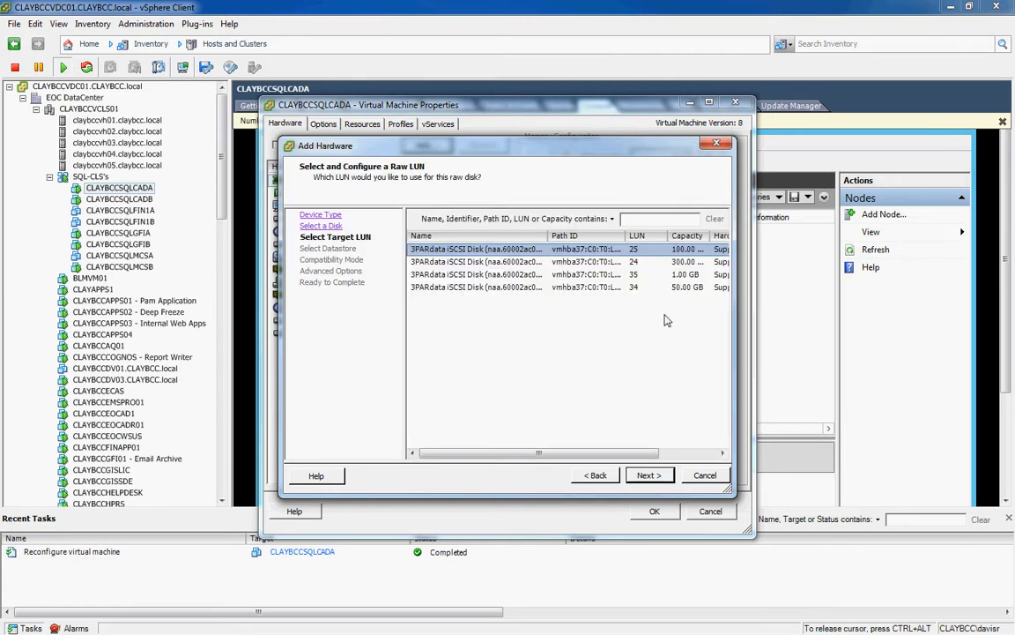
{"action": "left_click", "coordinate": [494, 289]}
{"action": "left_click_drag", "start_coordinate": [593, 453], "coordinate": [514, 459]}
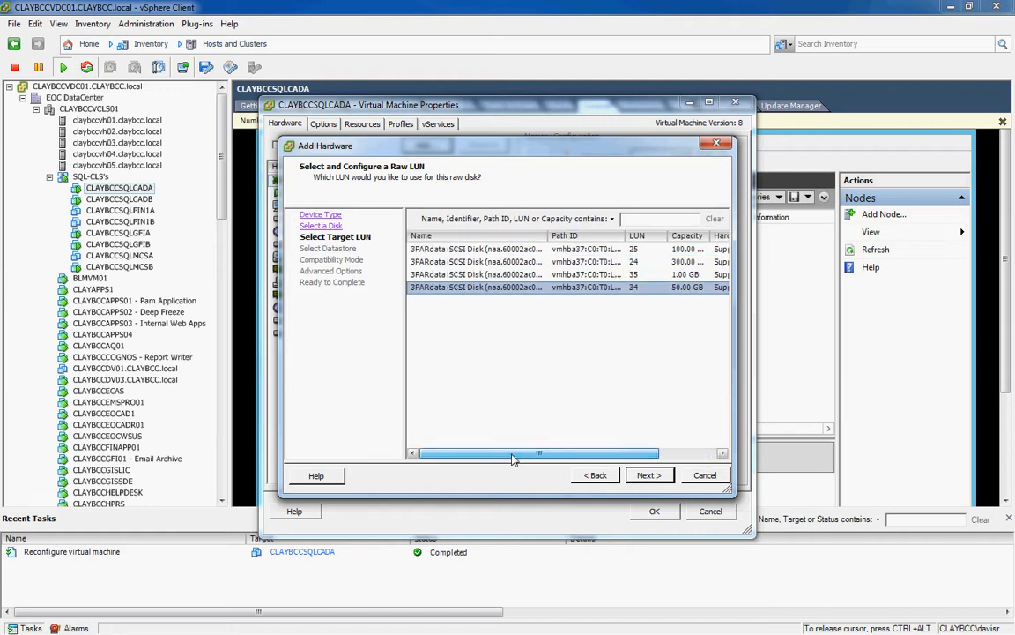
{"action": "left_click", "coordinate": [647, 475]}
Store the mapping on CLAYBCC3PAR_VOL24_RDMMappings with physical compatibility.
{"action": "left_click", "coordinate": [415, 267]}
{"action": "scroll", "coordinate": [708, 338], "scroll_direction": "down", "scroll_amount": 1}
{"action": "scroll", "coordinate": [708, 338], "scroll_direction": "down", "scroll_amount": 5}
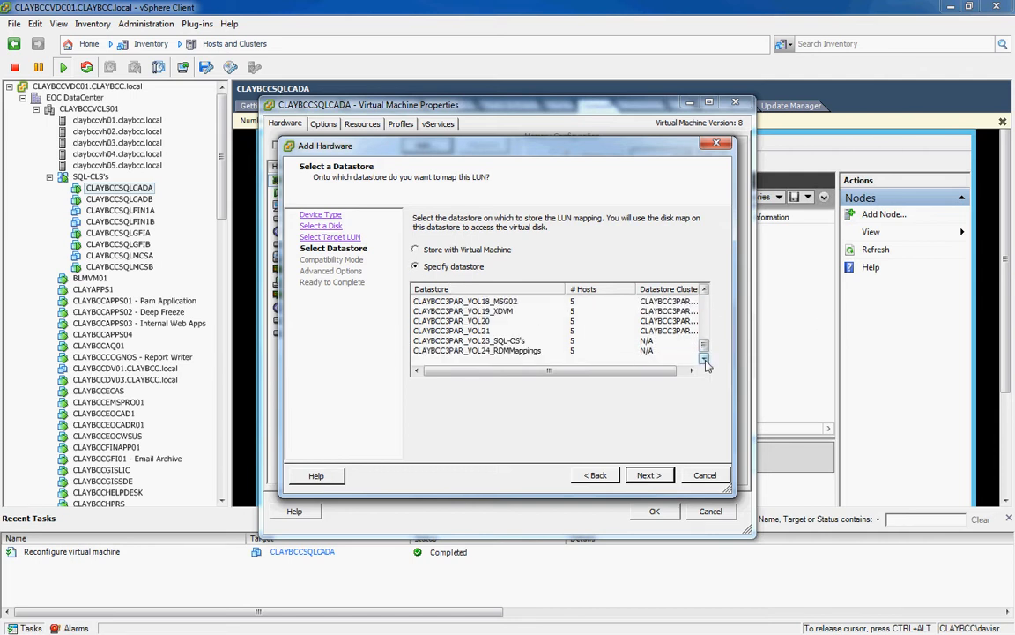
{"action": "left_click", "coordinate": [529, 351]}
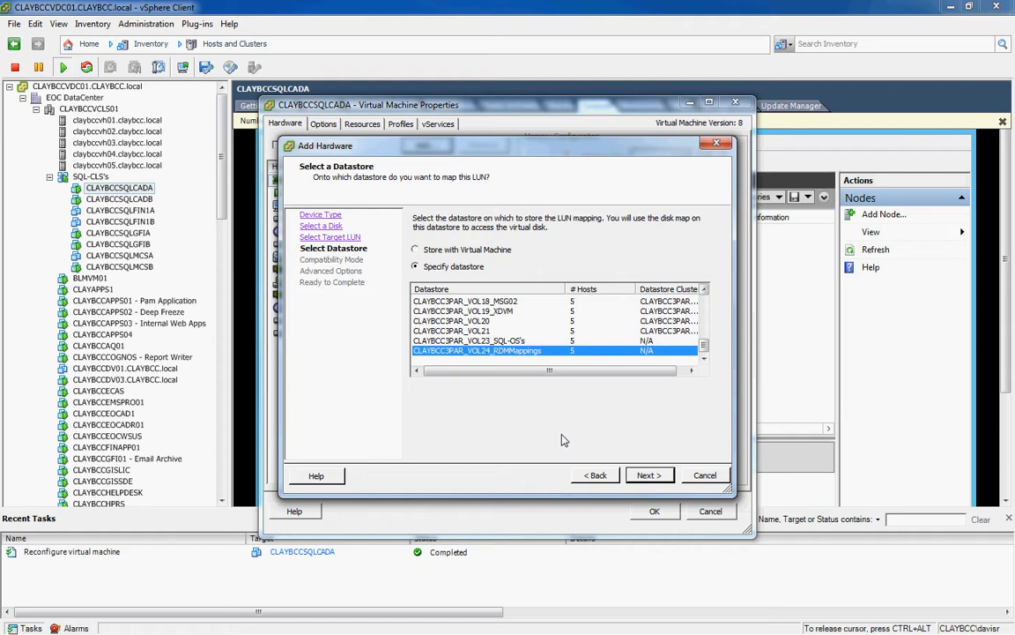
{"action": "left_click", "coordinate": [652, 476]}
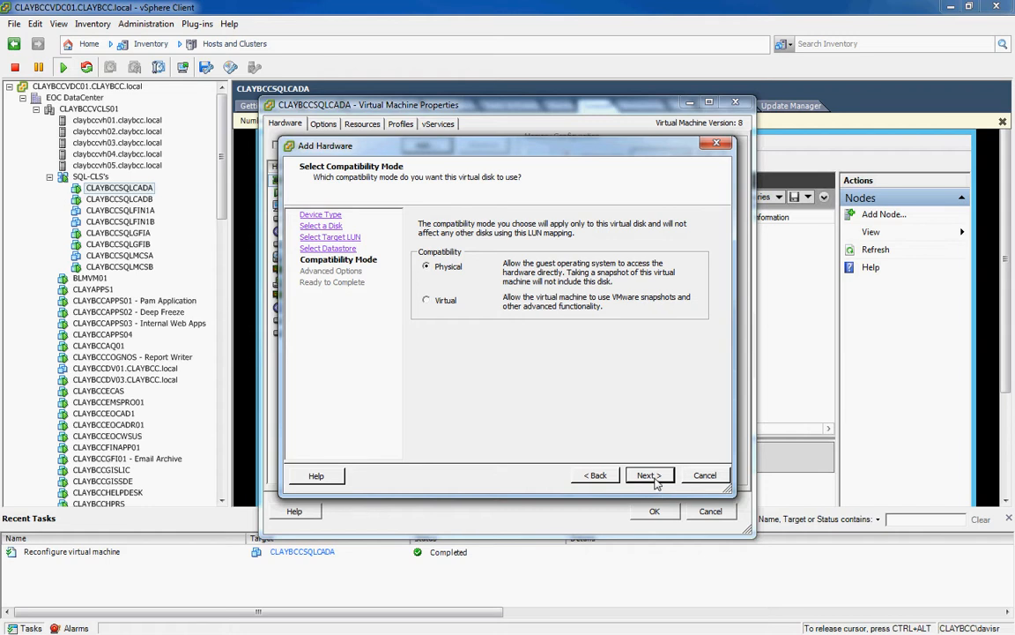
{"action": "left_click", "coordinate": [656, 483]}
Put the disk at SCSI (1:2), finish the wizard and apply the change.
{"action": "left_click", "coordinate": [591, 260]}
{"action": "mouse_move", "coordinate": [594, 275]}
{"action": "left_mouse_down"}
{"action": "mouse_move", "coordinate": [594, 321]}
{"action": "mouse_move", "coordinate": [594, 295]}
{"action": "left_mouse_up"}
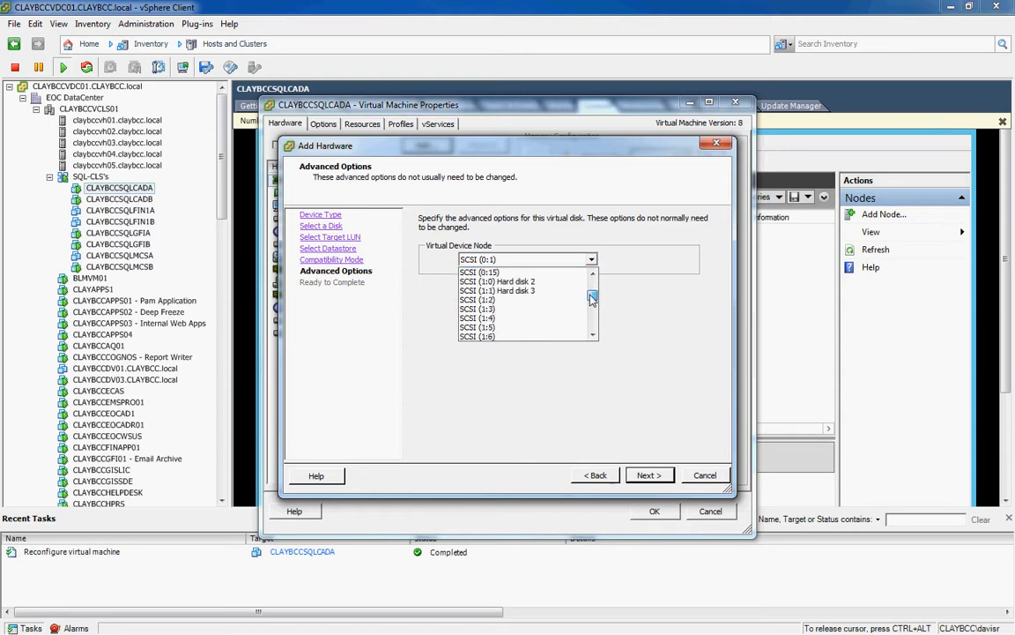
{"action": "left_click", "coordinate": [529, 299]}
{"action": "left_click", "coordinate": [649, 476]}
{"action": "left_click", "coordinate": [649, 476]}
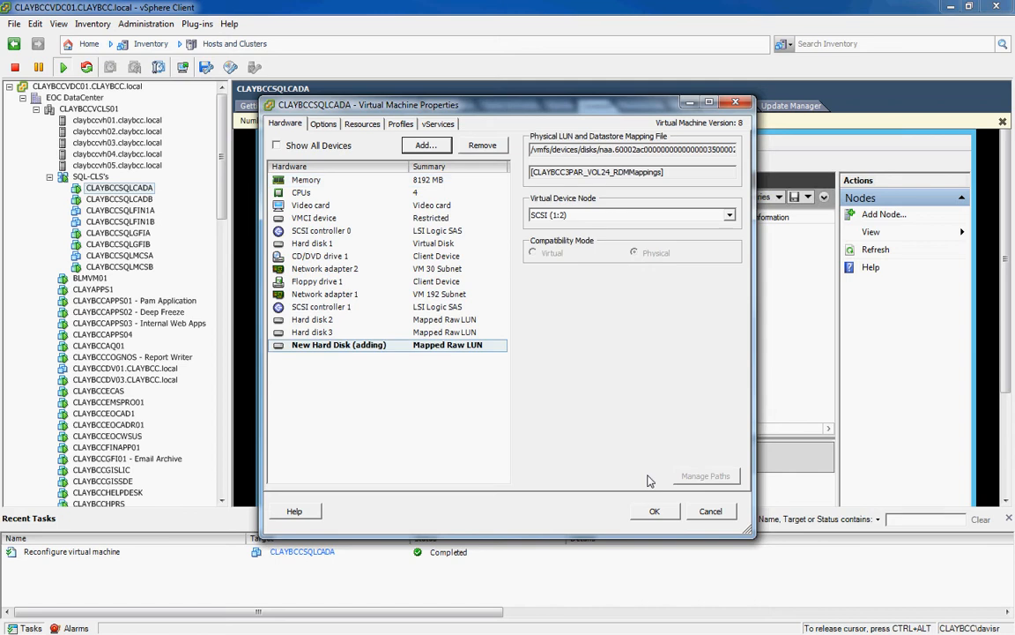
{"action": "left_click", "coordinate": [654, 510]}
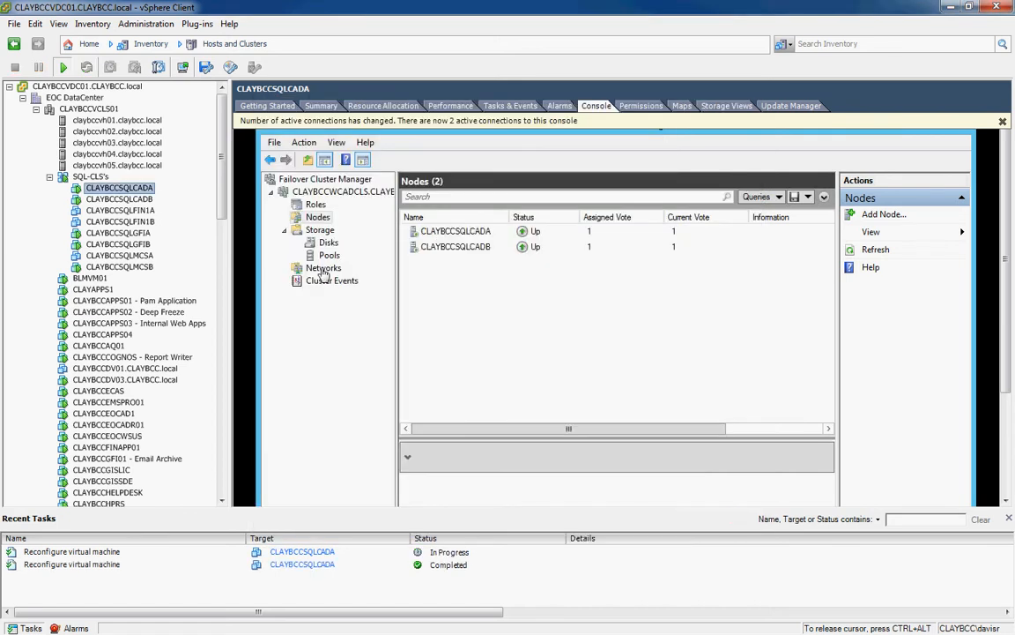
Reopen CLAYBCCSQLCADA's Edit Settings, backing out of an accidental rename.
{"action": "right_click", "coordinate": [129, 192]}
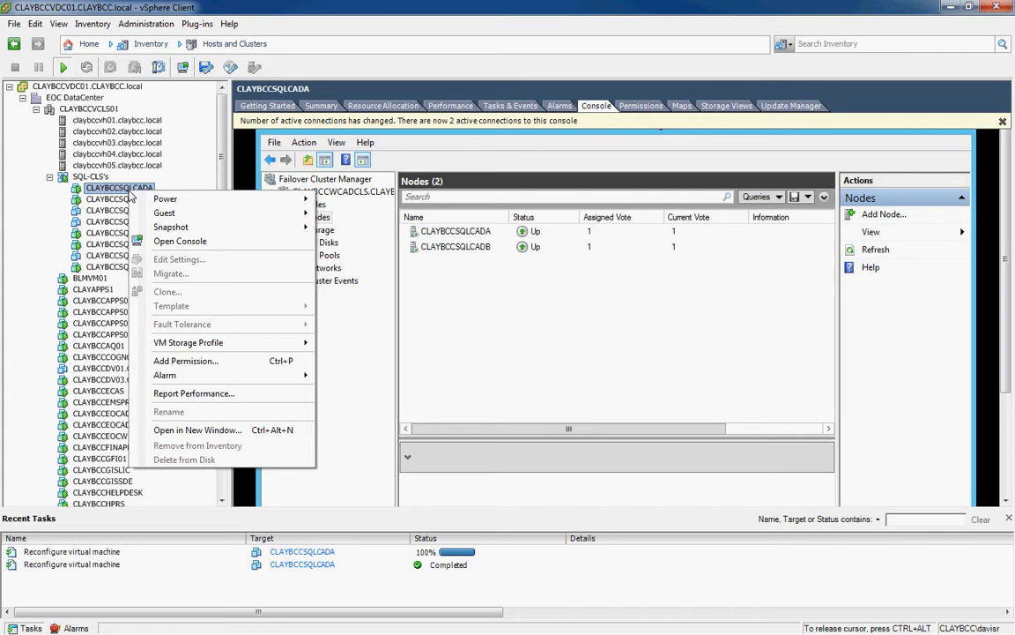
{"action": "left_click", "coordinate": [110, 192]}
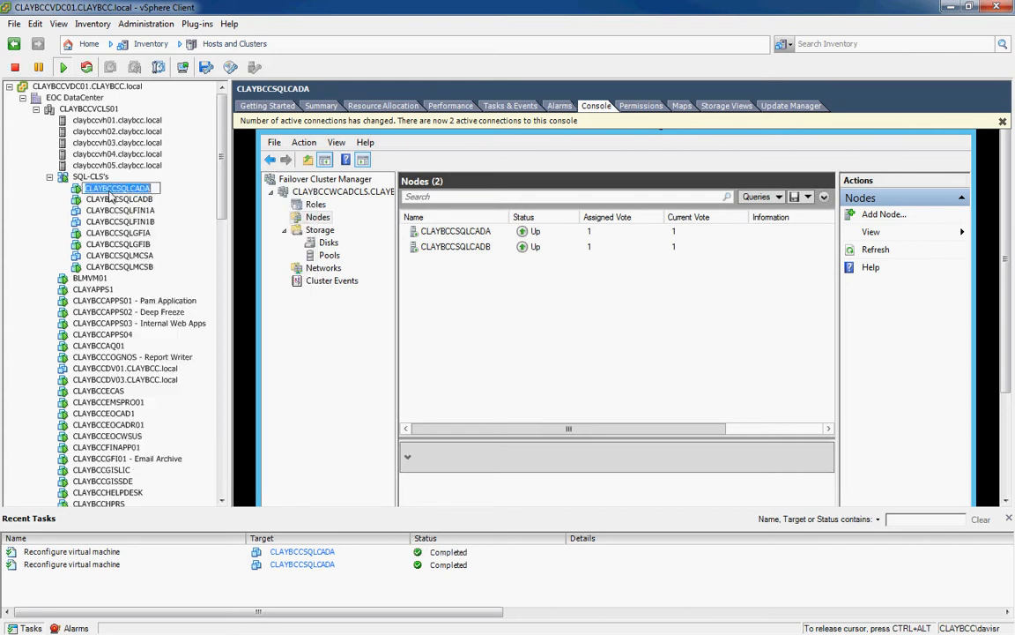
{"action": "left_click", "coordinate": [50, 197]}
{"action": "right_click", "coordinate": [89, 193]}
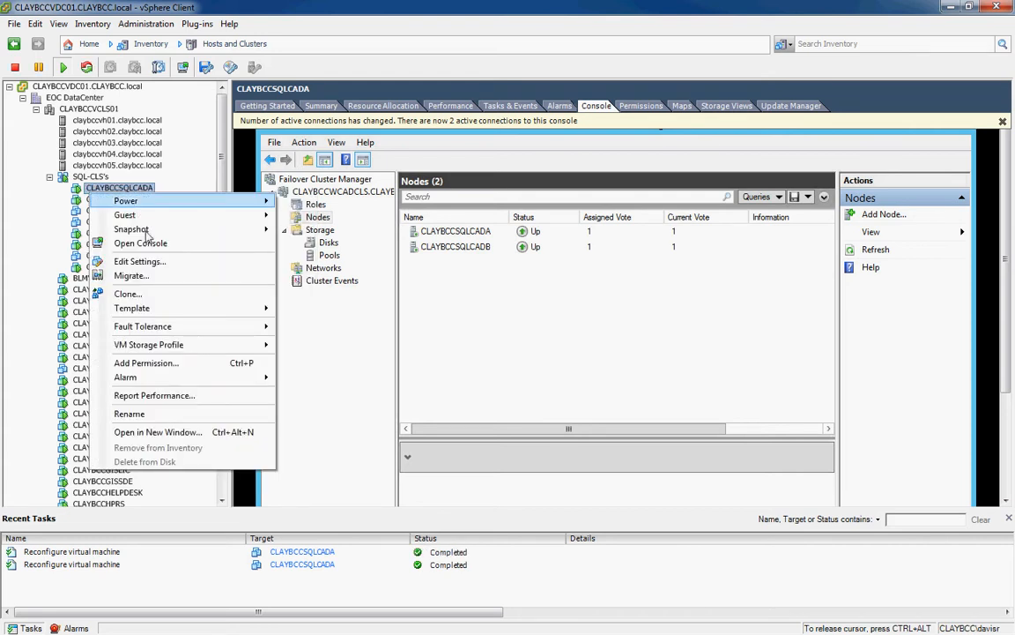
{"action": "left_click", "coordinate": [154, 262]}
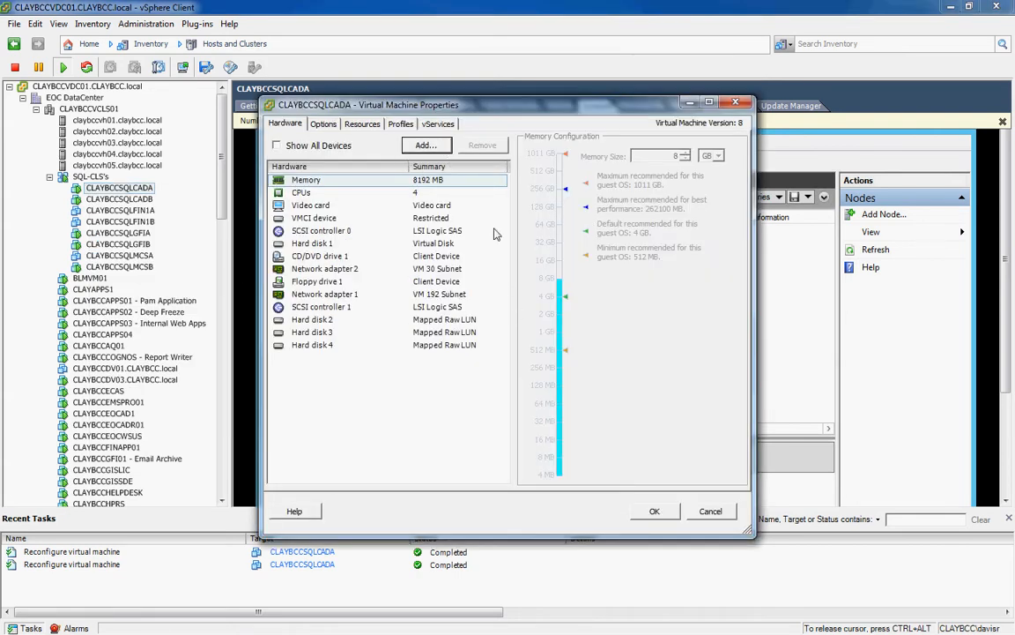
Add a Raw Device Mapping hard disk targeting the 1.00 GB LUN 35.
{"action": "left_click", "coordinate": [440, 339]}
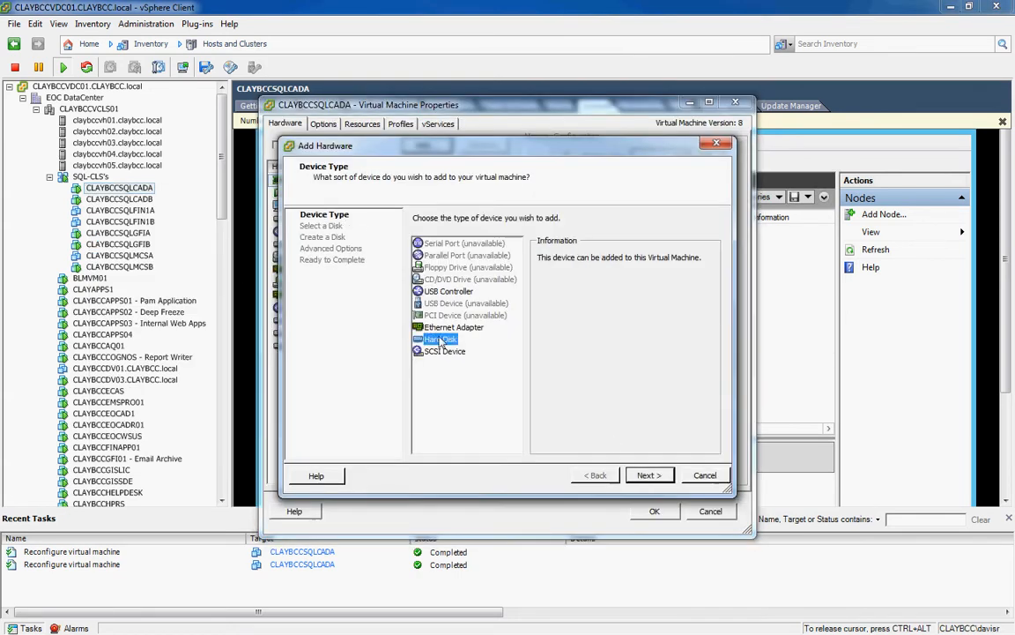
{"action": "left_click", "coordinate": [649, 474]}
{"action": "left_click", "coordinate": [435, 342]}
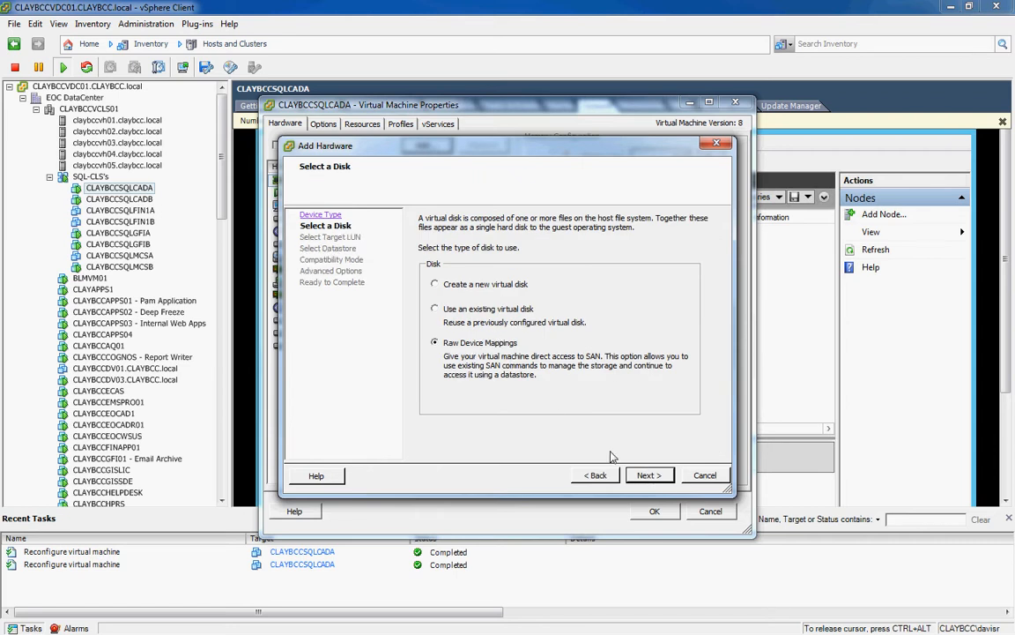
{"action": "left_click", "coordinate": [649, 475]}
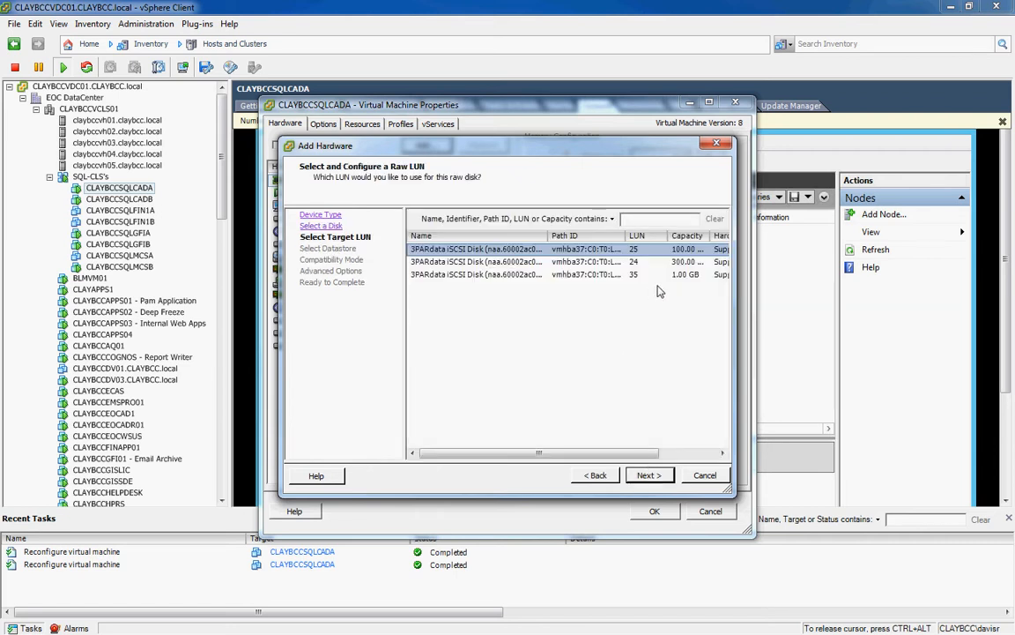
{"action": "left_click", "coordinate": [634, 275]}
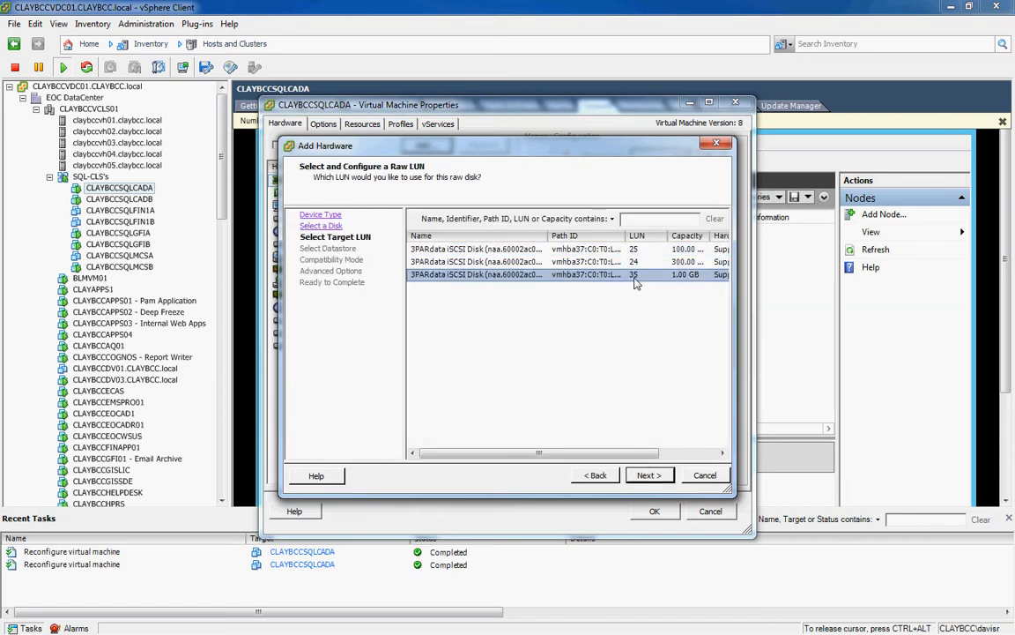
{"action": "left_click", "coordinate": [650, 475]}
Store the mapping on CLAYBCC3PAR_VOL24_RDMMappings, keeping the default compatibility mode.
{"action": "left_click", "coordinate": [415, 266]}
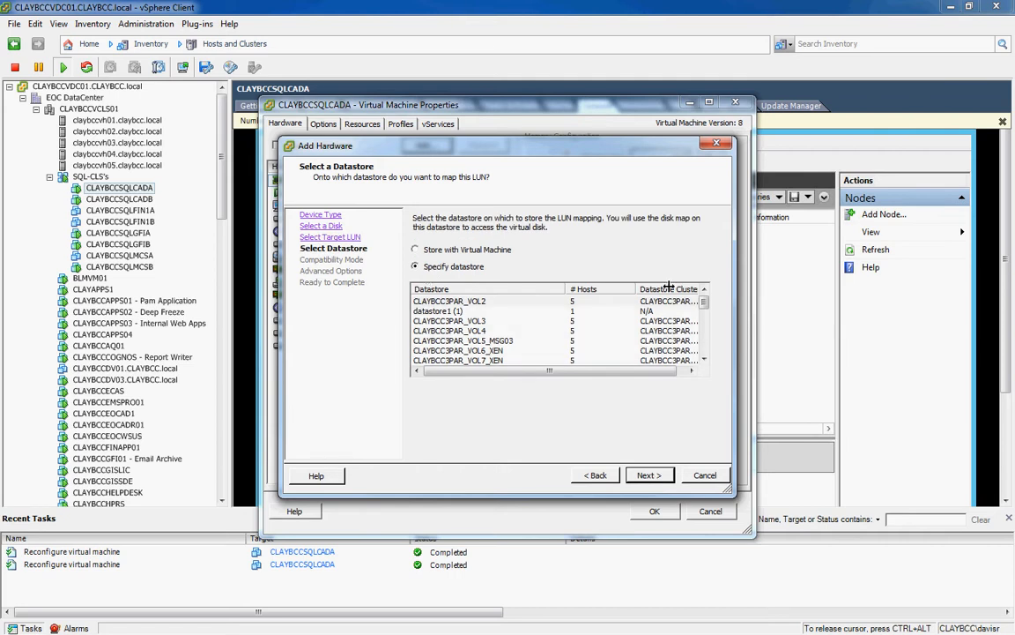
{"action": "left_click_drag", "start_coordinate": [708, 306], "coordinate": [705, 346]}
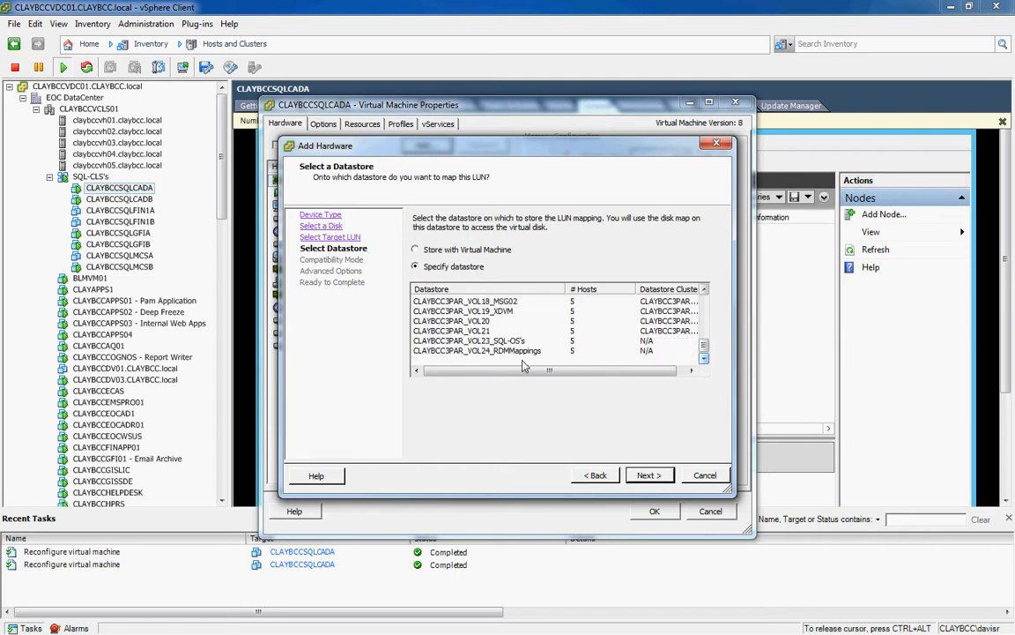
{"action": "left_click", "coordinate": [473, 350]}
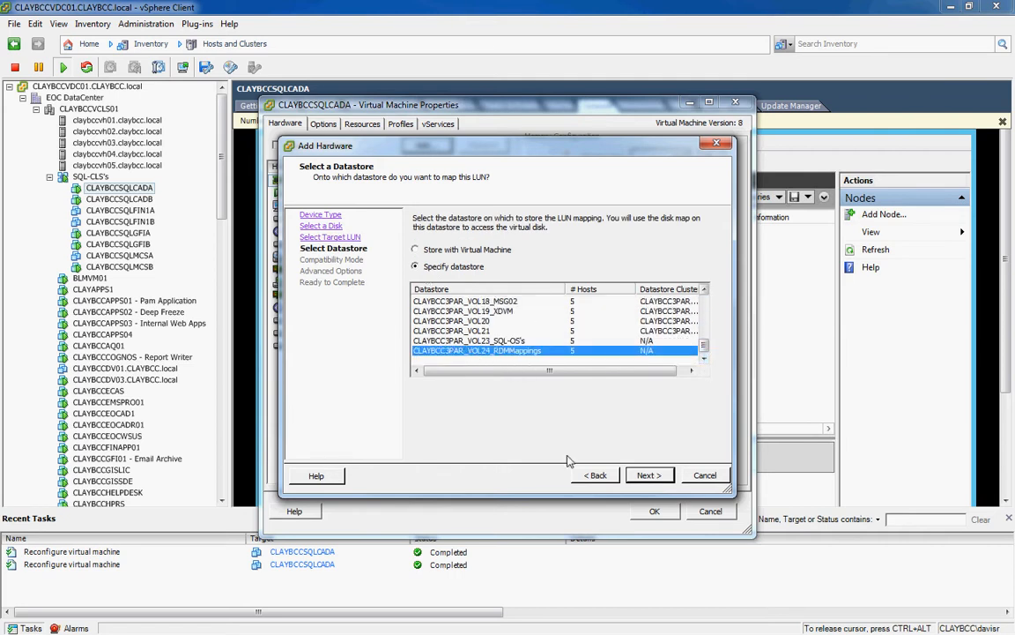
{"action": "left_click", "coordinate": [647, 476]}
{"action": "left_click", "coordinate": [647, 476]}
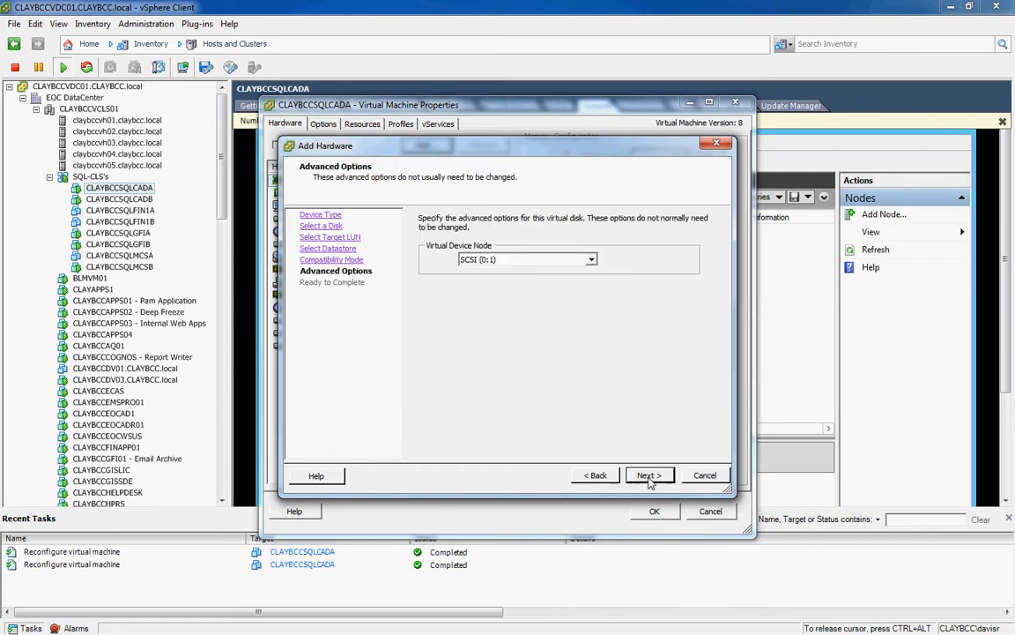
Attach the disk at SCSI (1:3), finish the wizard and apply it.
{"action": "left_click", "coordinate": [592, 259]}
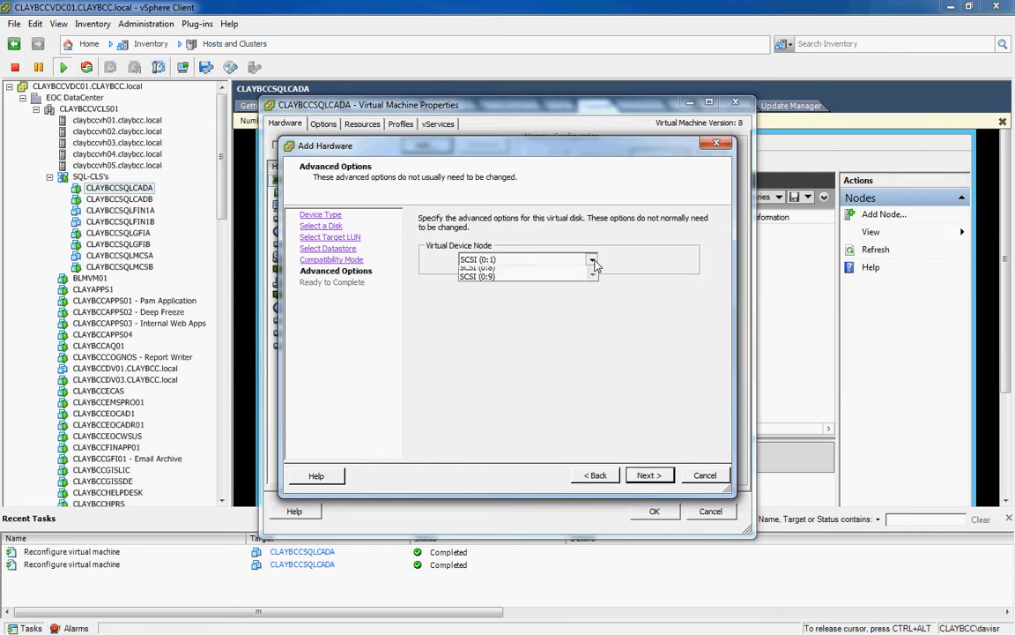
{"action": "left_click", "coordinate": [594, 334]}
{"action": "left_click", "coordinate": [594, 334]}
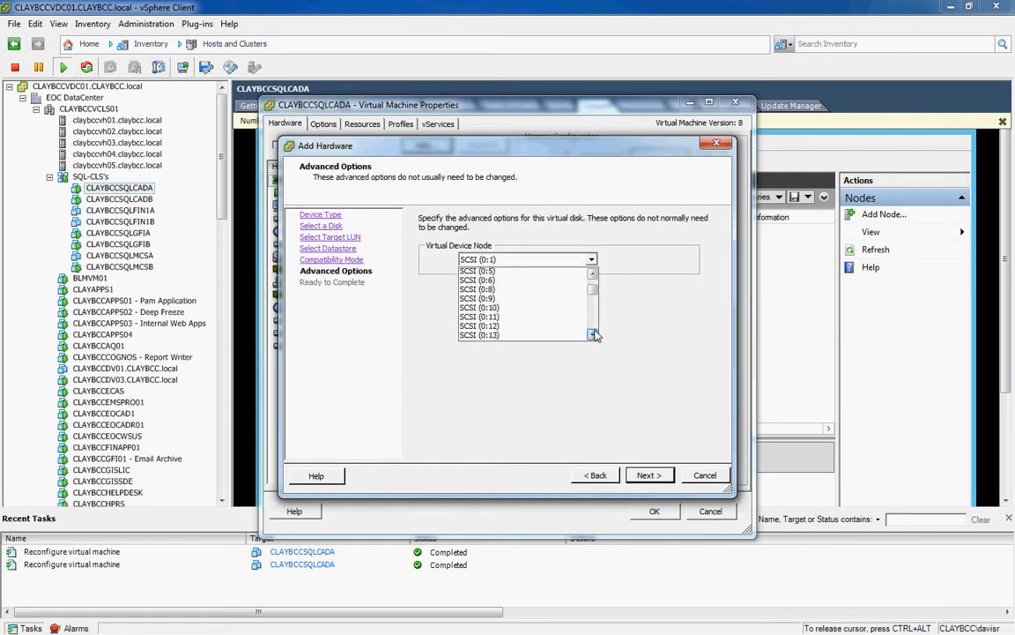
{"action": "left_click", "coordinate": [537, 335]}
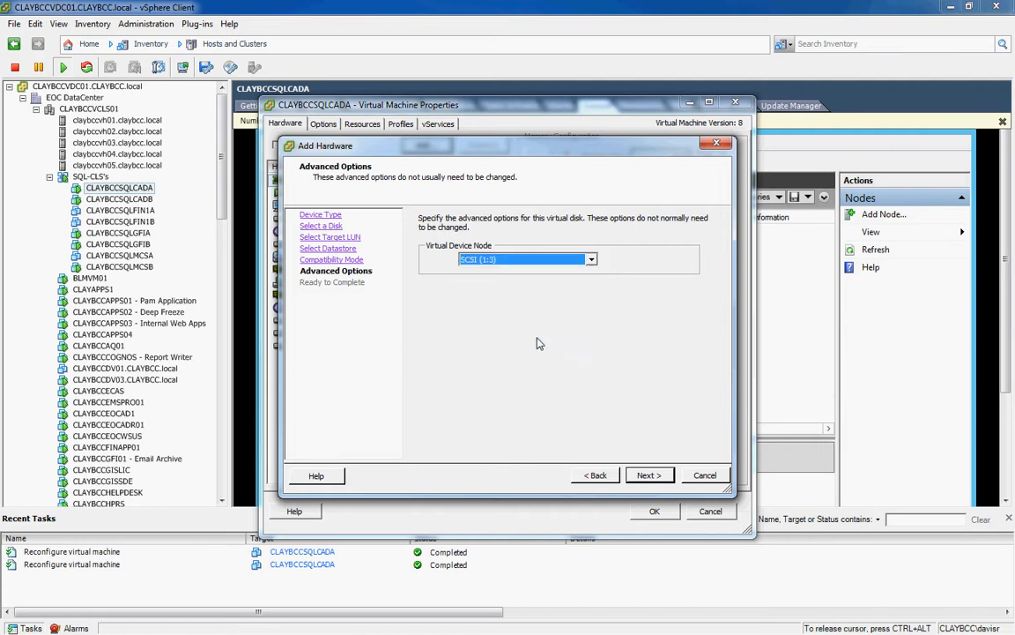
{"action": "left_click", "coordinate": [650, 477]}
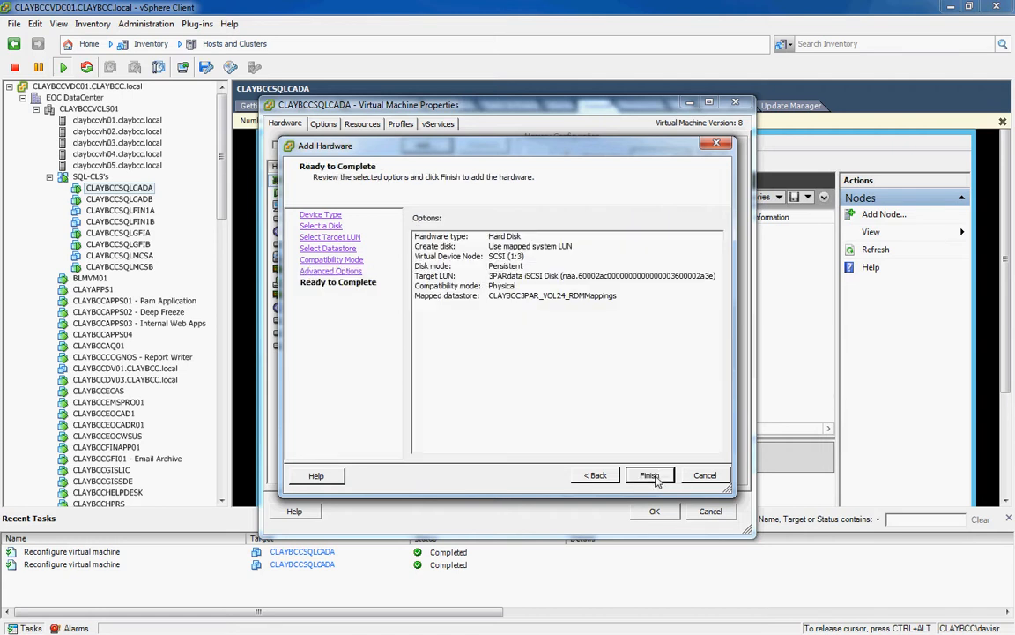
{"action": "left_click", "coordinate": [653, 477]}
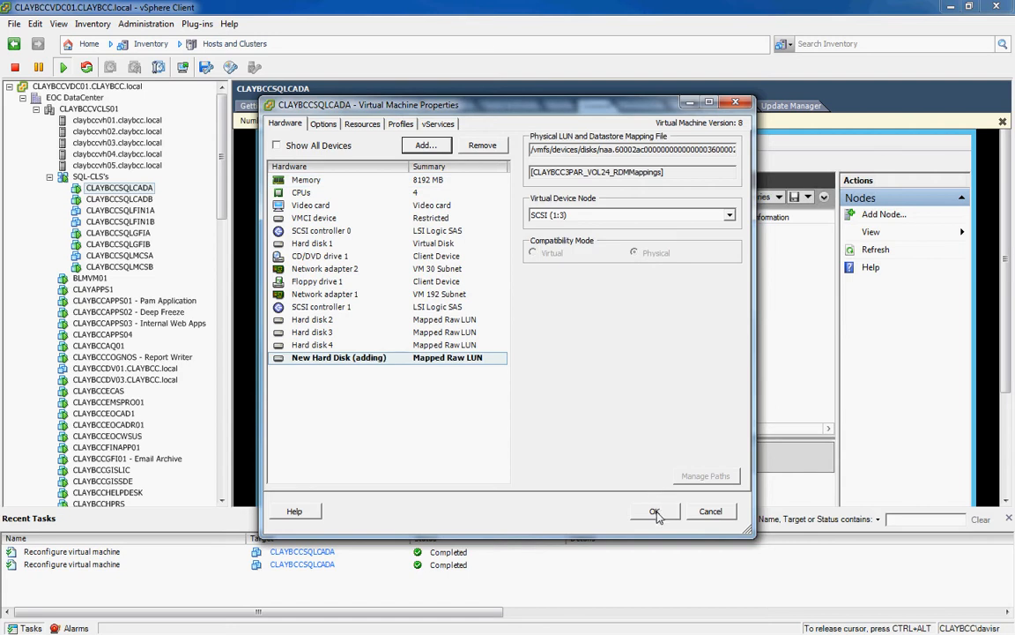
{"action": "left_click", "coordinate": [655, 513]}
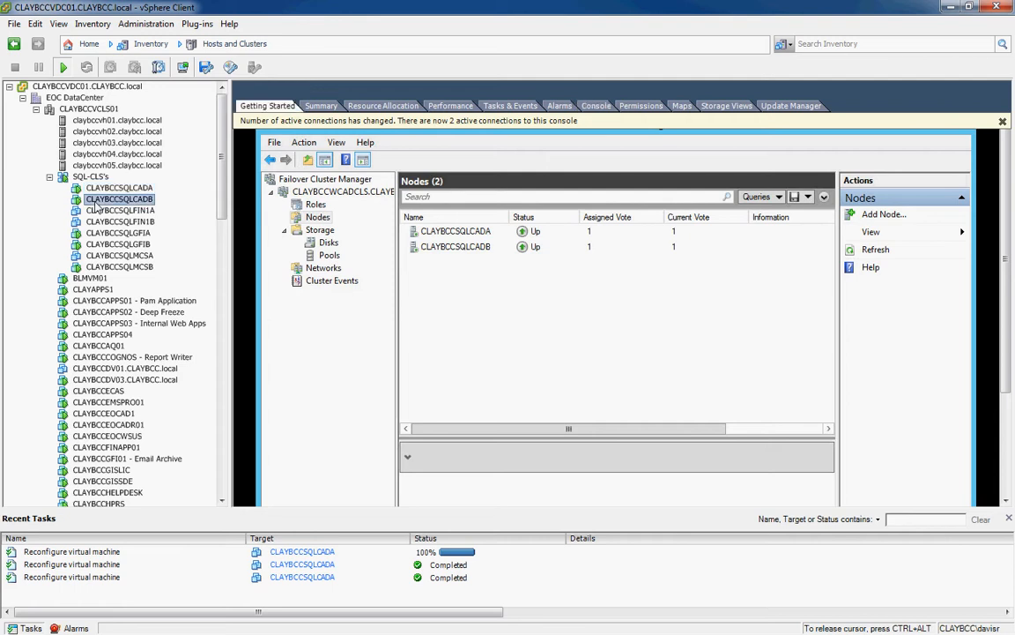
Open CLAYBCCSQLCADB's settings and add a hard disk using an existing virtual disk.
{"action": "left_click", "coordinate": [118, 199]}
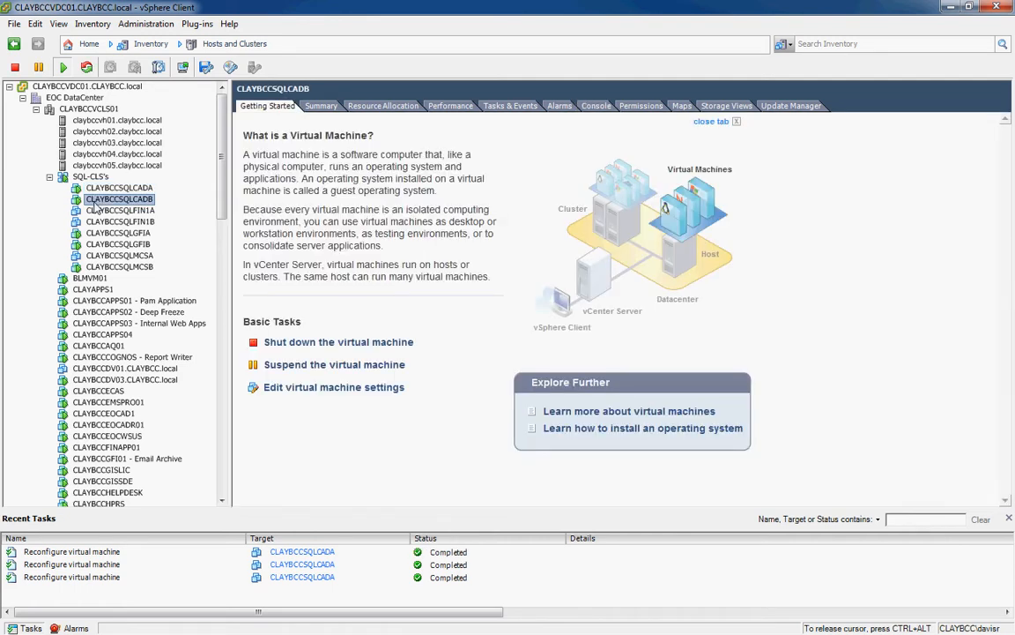
{"action": "right_click", "coordinate": [93, 203]}
{"action": "left_click", "coordinate": [141, 270]}
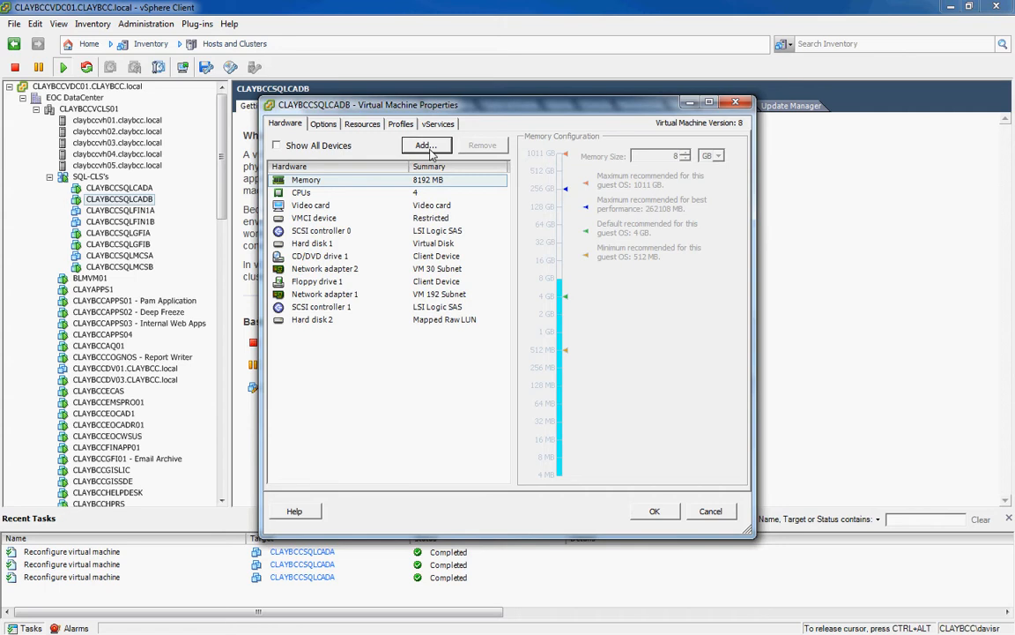
{"action": "left_click", "coordinate": [429, 149]}
{"action": "left_click", "coordinate": [439, 338]}
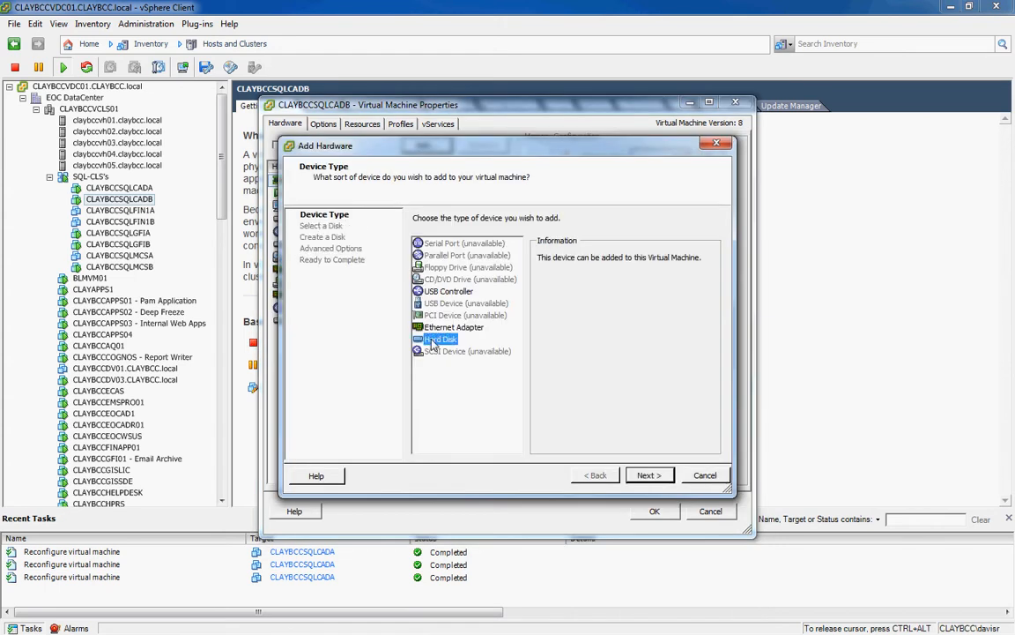
{"action": "left_click", "coordinate": [648, 475]}
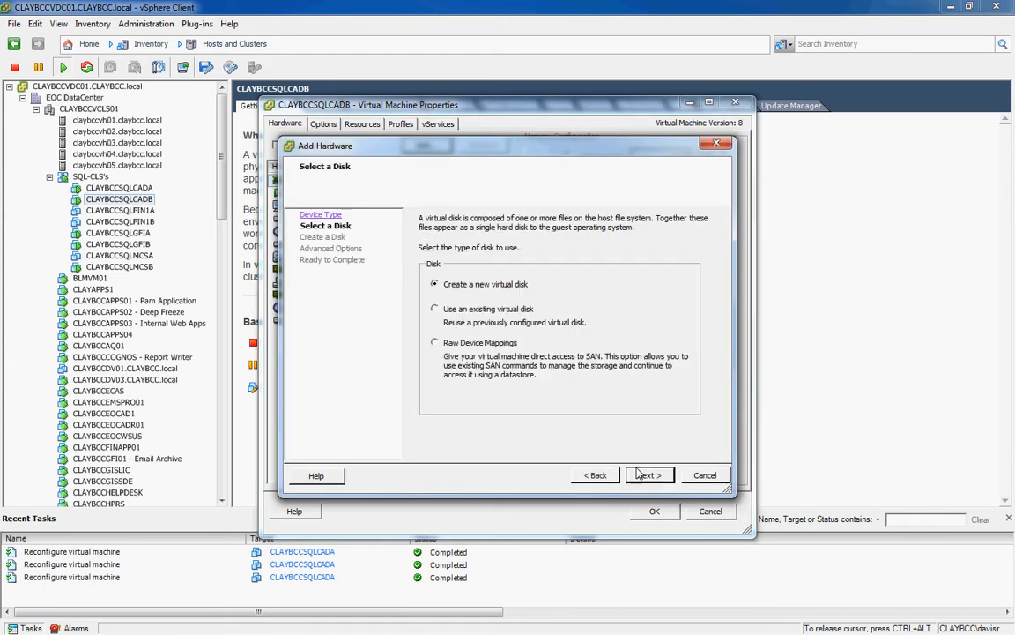
{"action": "left_click", "coordinate": [486, 308]}
{"action": "left_click", "coordinate": [649, 476]}
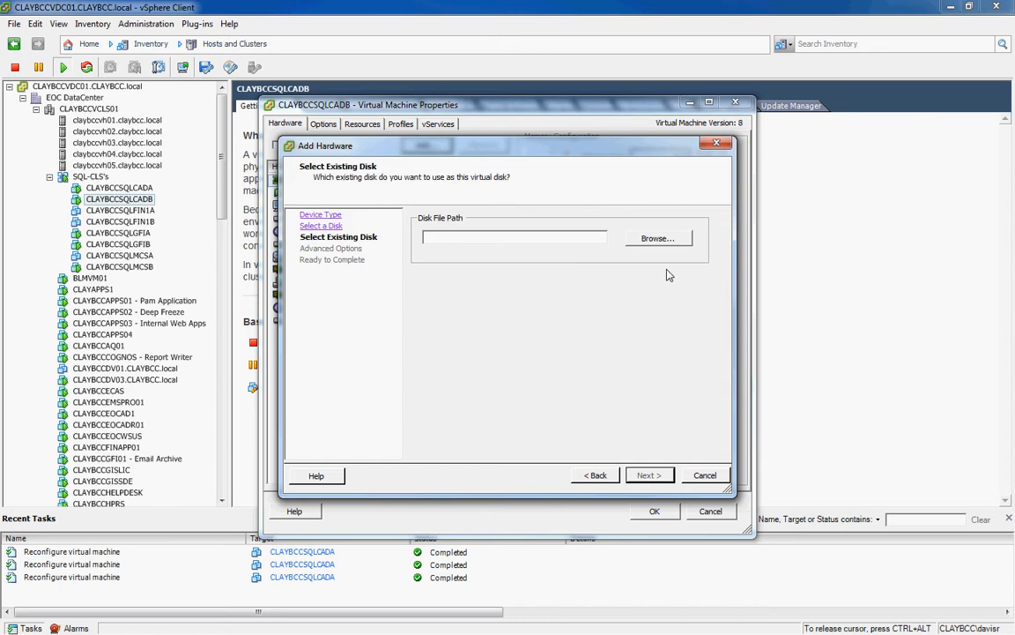
Browse CLAYBCC3PAR_VOL24_RDMMappings/CLAYBCCSQLCADA and select the 120 GB CLAYBCCSQLCADA_1.vmdk.
{"action": "left_click", "coordinate": [659, 238]}
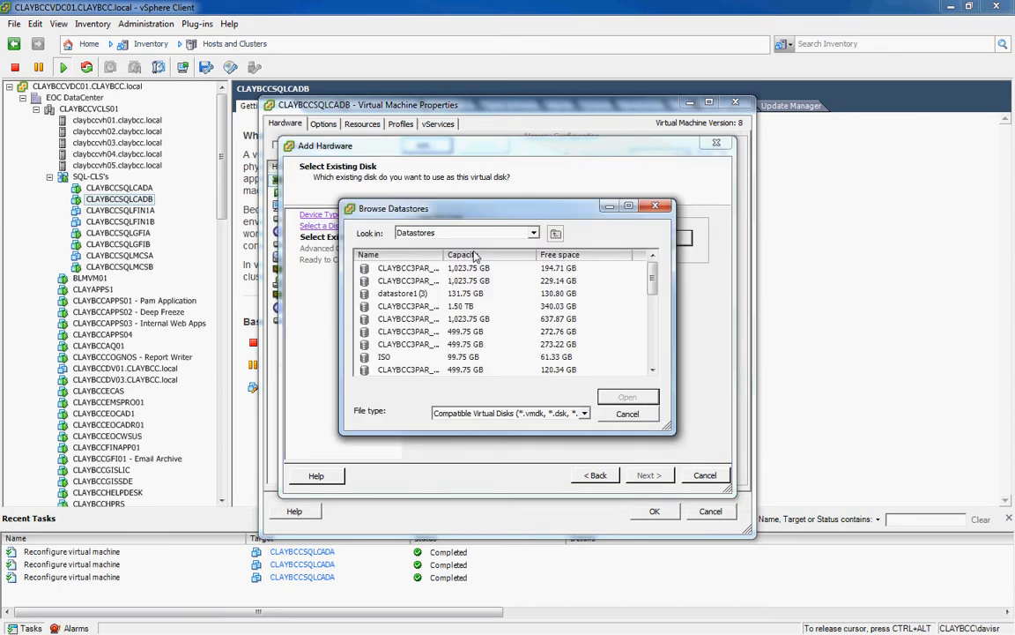
{"action": "left_click", "coordinate": [418, 317]}
{"action": "scroll", "coordinate": [417, 316], "scroll_direction": "down", "scroll_amount": 5}
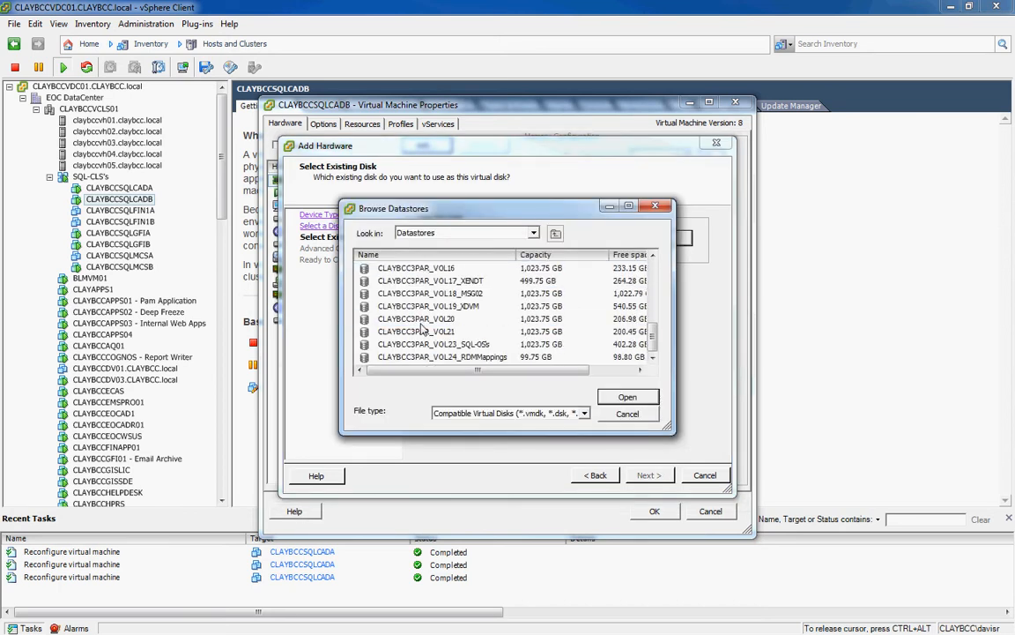
{"action": "left_click", "coordinate": [423, 357]}
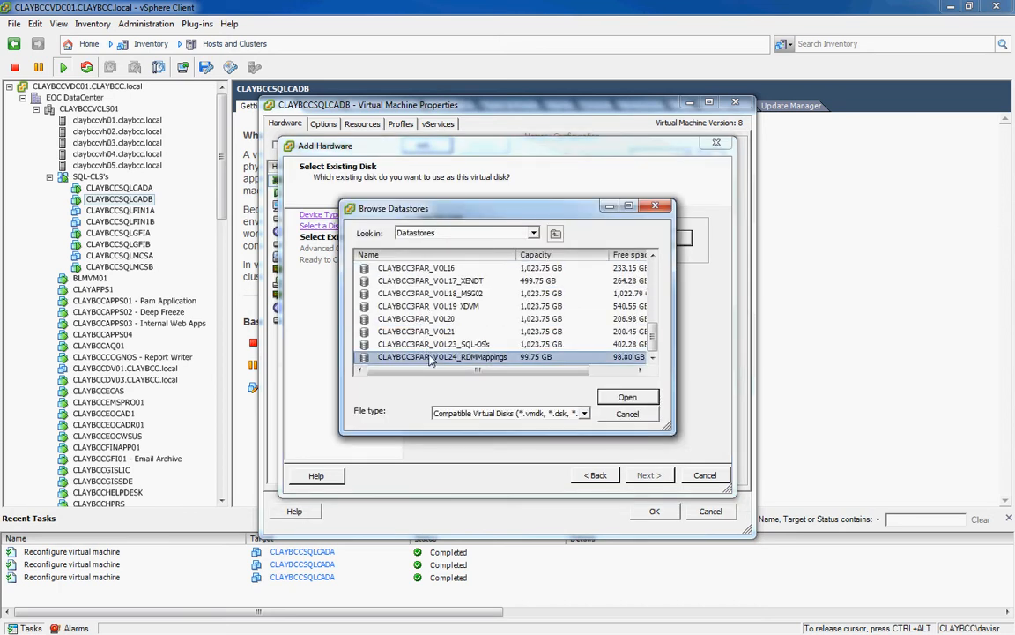
{"action": "left_click", "coordinate": [648, 402]}
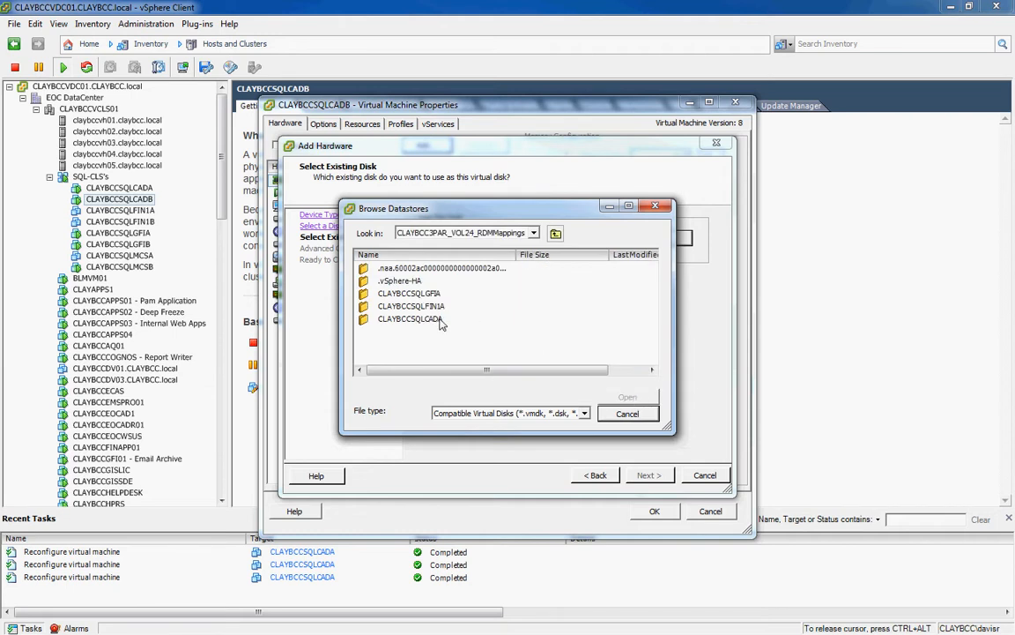
{"action": "left_click", "coordinate": [377, 321]}
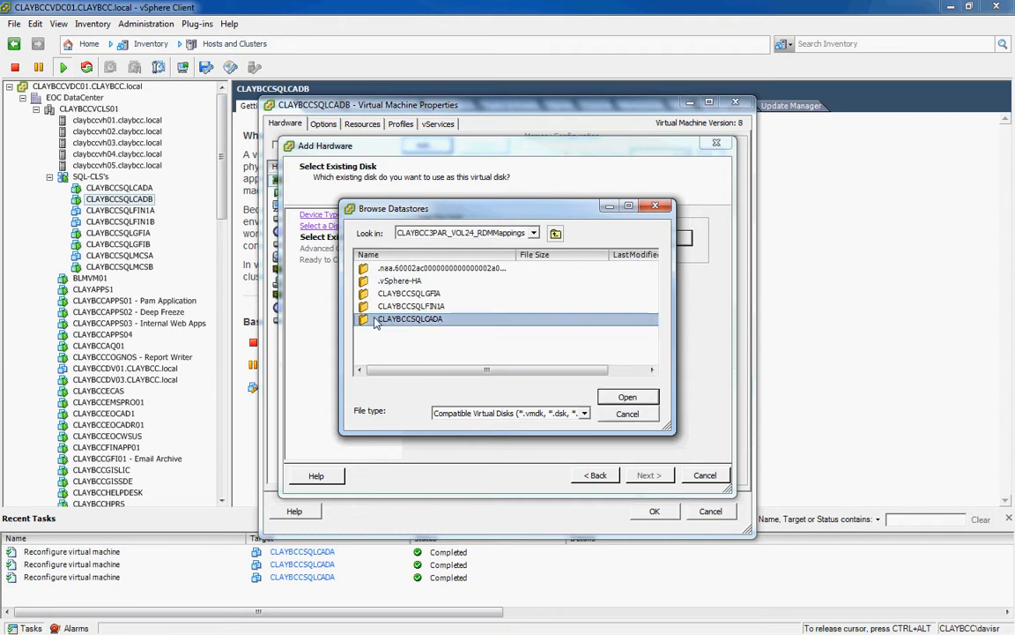
{"action": "double_click", "coordinate": [369, 322]}
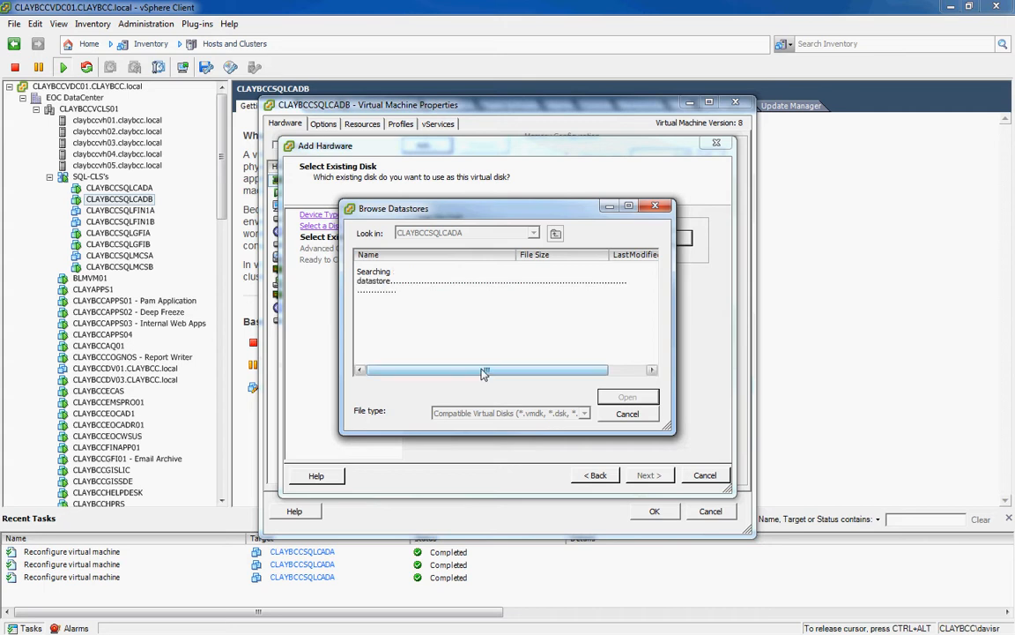
{"action": "left_click_drag", "start_coordinate": [465, 375], "coordinate": [448, 378]}
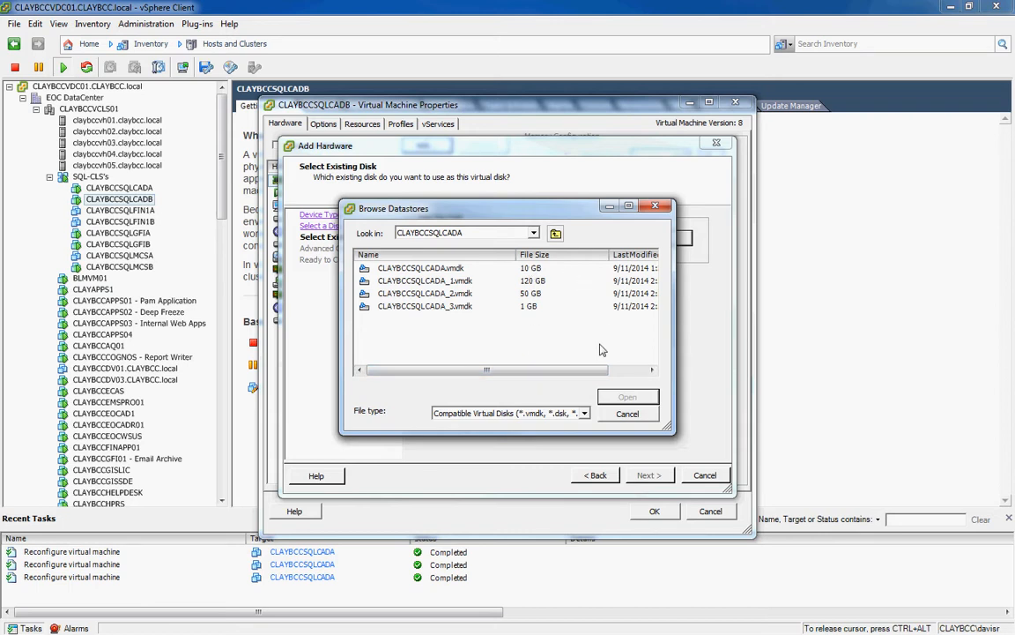
{"action": "left_click", "coordinate": [535, 283]}
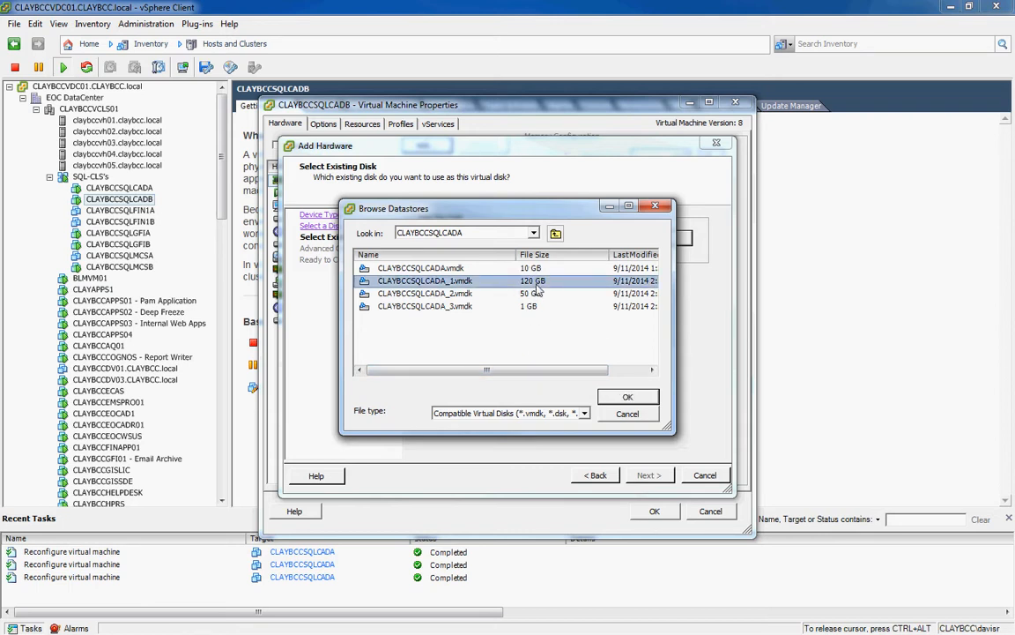
{"action": "left_click", "coordinate": [628, 399]}
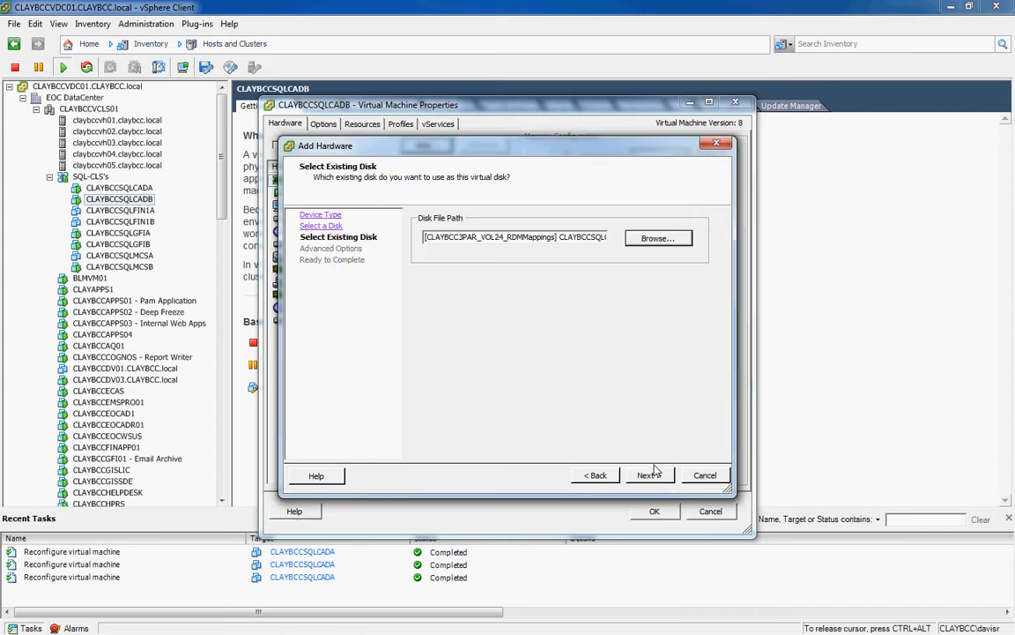
Assign CLAYBCCSQLCADA_1.vmdk to SCSI (1:1), finish the wizard and apply to CLAYBCCSQLCADB.
{"action": "left_click", "coordinate": [650, 476]}
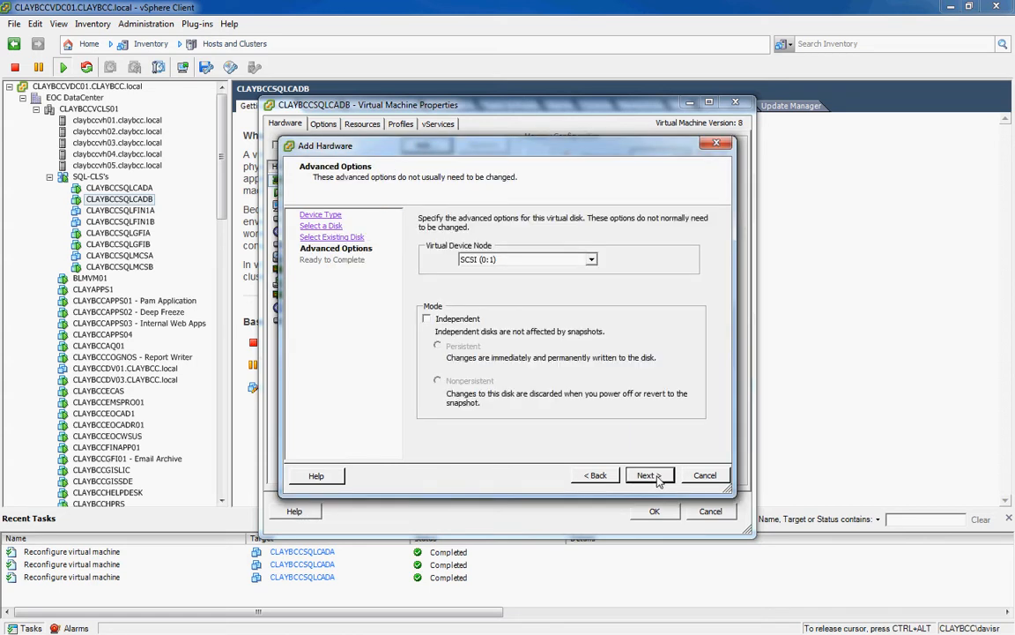
{"action": "left_click", "coordinate": [592, 261]}
{"action": "left_click", "coordinate": [593, 334]}
{"action": "left_click", "coordinate": [593, 334]}
{"action": "left_click", "coordinate": [593, 334]}
{"action": "left_click", "coordinate": [593, 334]}
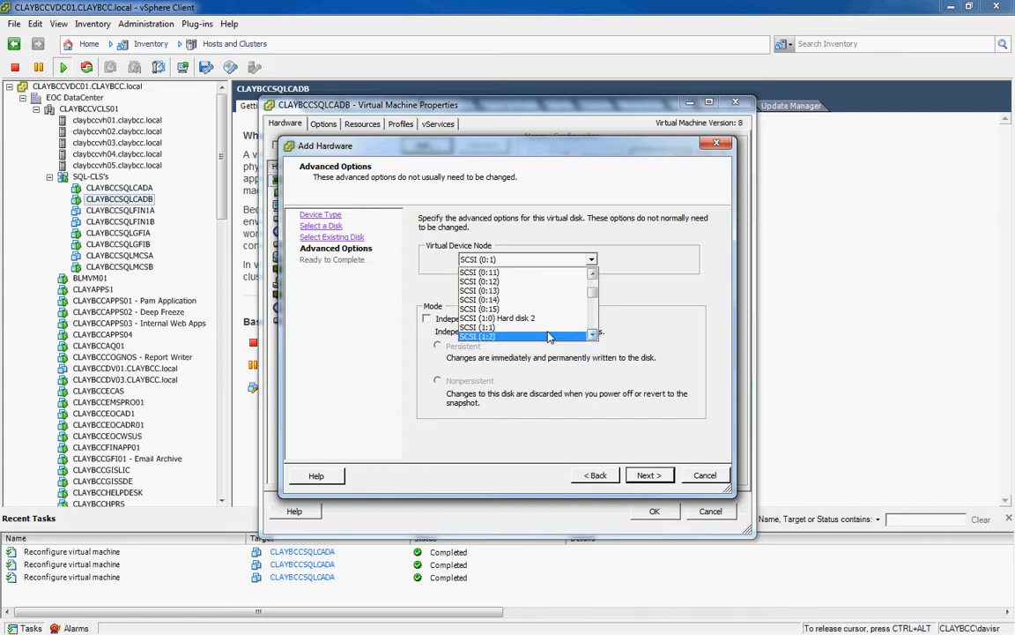
{"action": "left_click", "coordinate": [546, 333]}
{"action": "left_click", "coordinate": [648, 475]}
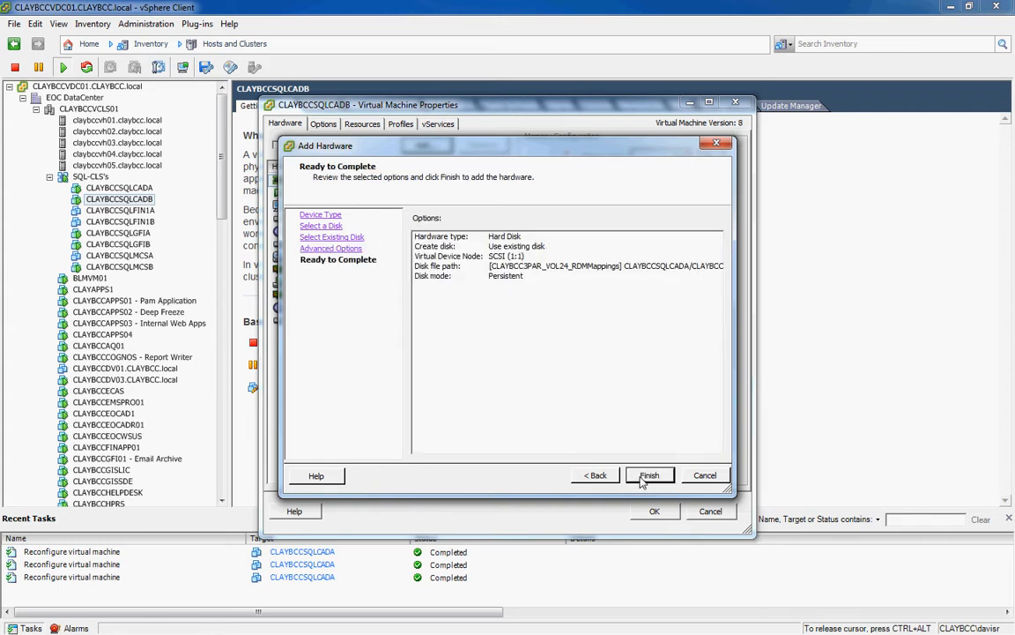
{"action": "left_click", "coordinate": [648, 476]}
{"action": "left_click", "coordinate": [655, 511]}
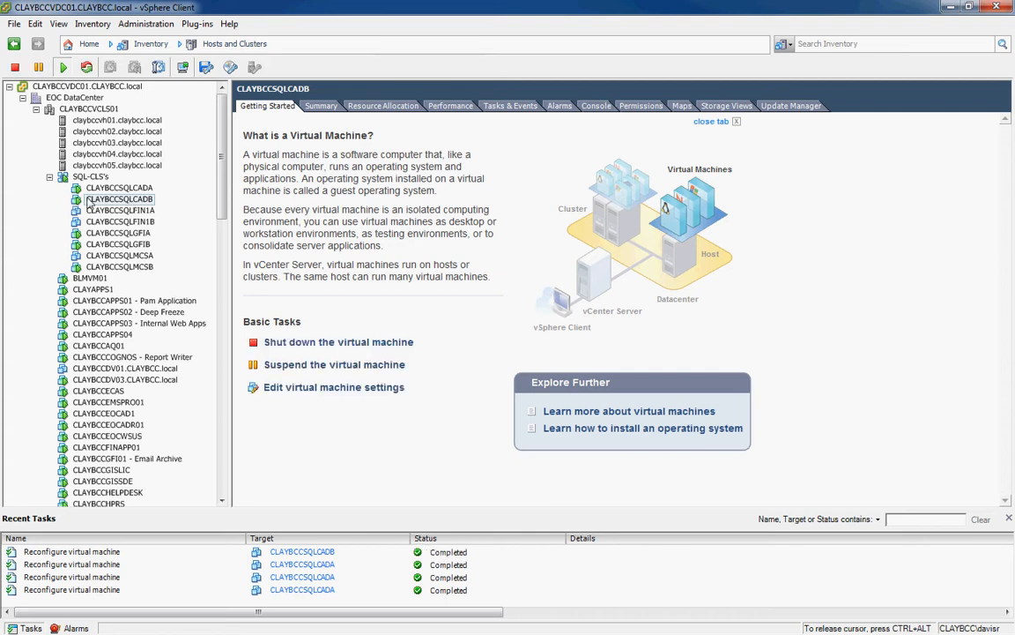
Open CLAYBCCSQLCADB's settings and add a hard disk from an existing virtual disk.
{"action": "right_click", "coordinate": [89, 203]}
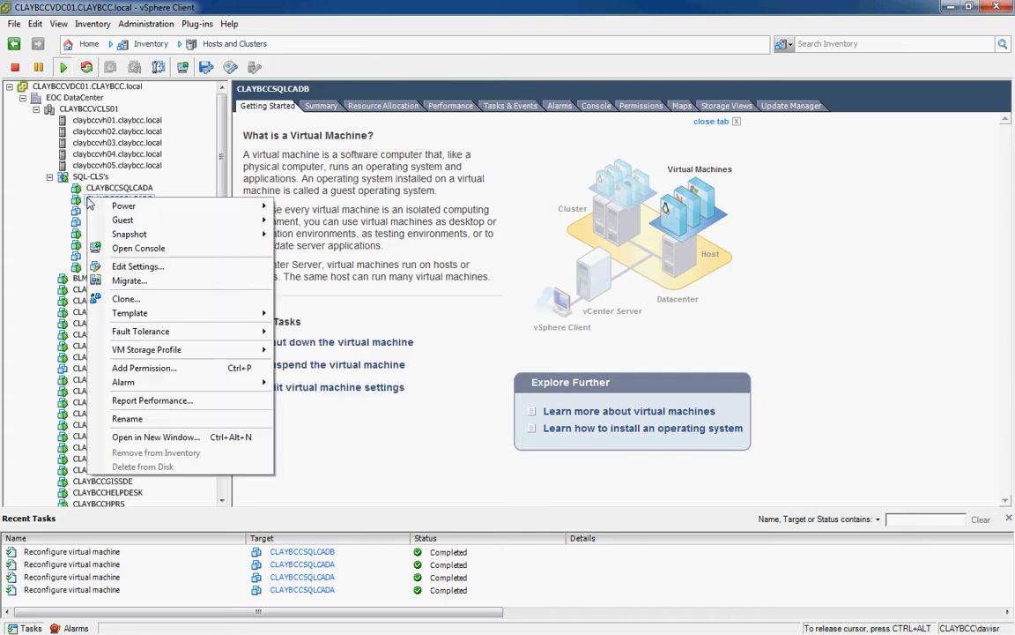
{"action": "left_click", "coordinate": [124, 239]}
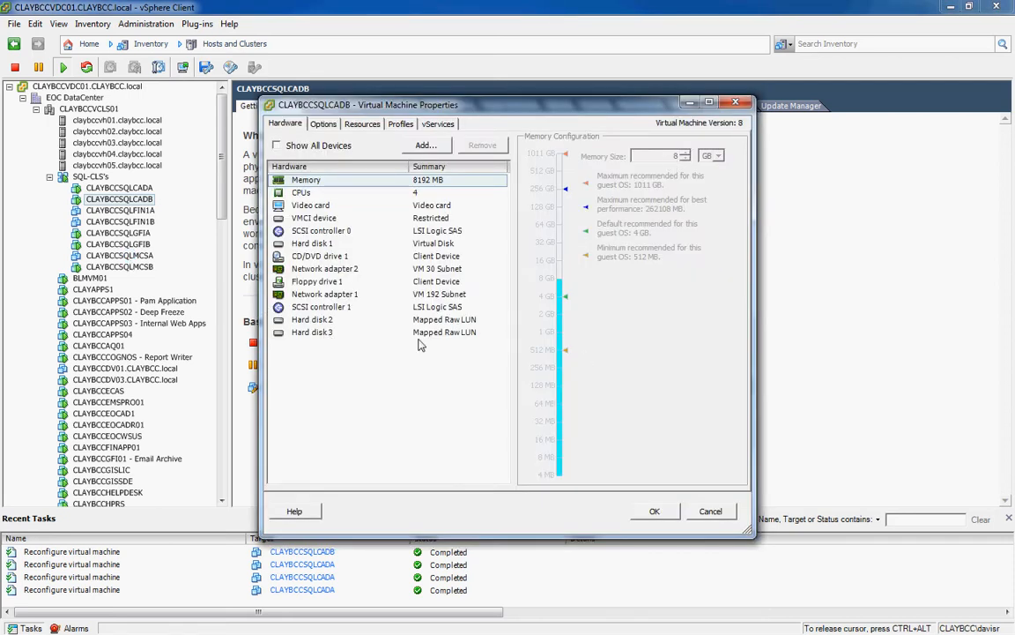
{"action": "left_click", "coordinate": [420, 148]}
{"action": "left_click", "coordinate": [445, 340]}
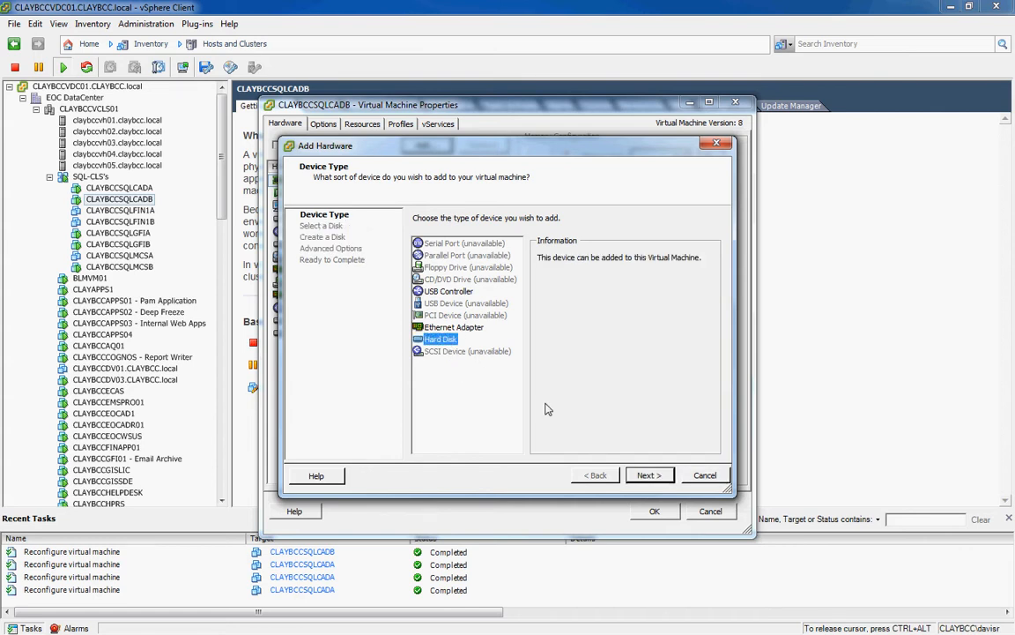
{"action": "left_click", "coordinate": [650, 476]}
{"action": "left_click", "coordinate": [436, 309]}
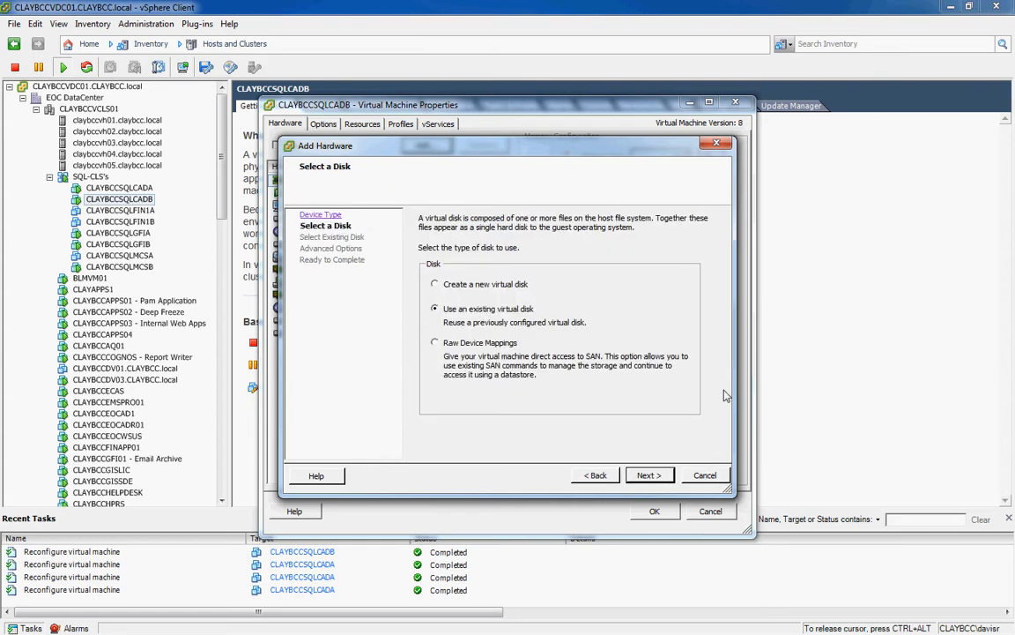
{"action": "left_click", "coordinate": [650, 475]}
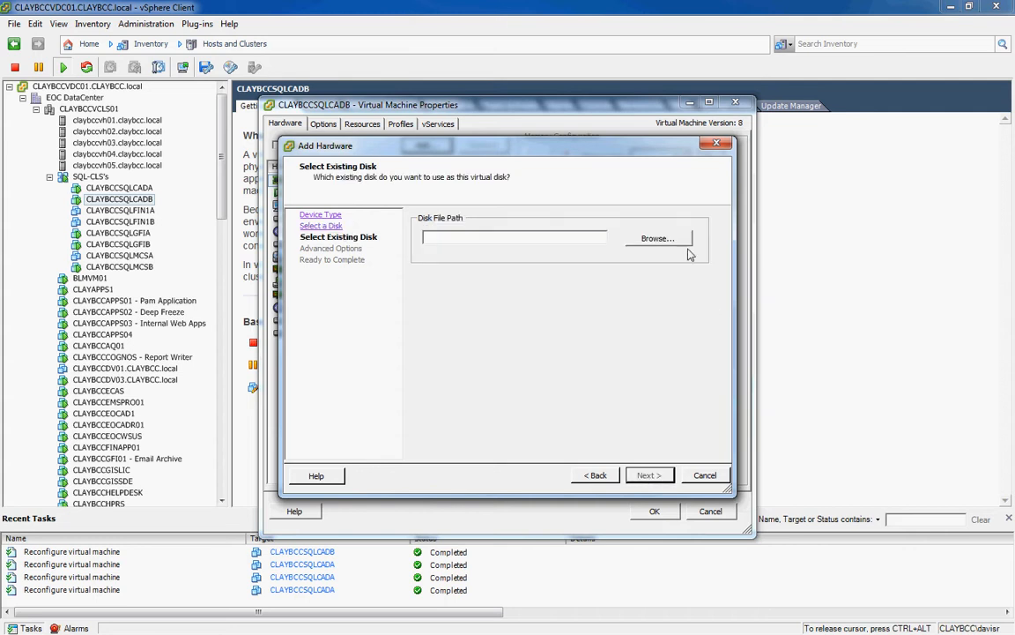
Select the 50 GB CLAYBCCSQLCADA_2.vmdk from CLAYBCC3PAR_VOL24_RDMMappings/CLAYBCCSQLCADA.
{"action": "left_click", "coordinate": [670, 241]}
{"action": "left_click_drag", "start_coordinate": [443, 254], "coordinate": [474, 254]}
{"action": "left_click", "coordinate": [421, 332]}
{"action": "scroll", "coordinate": [421, 333], "scroll_direction": "down", "scroll_amount": 3}
{"action": "scroll", "coordinate": [422, 335], "scroll_direction": "down", "scroll_amount": 3}
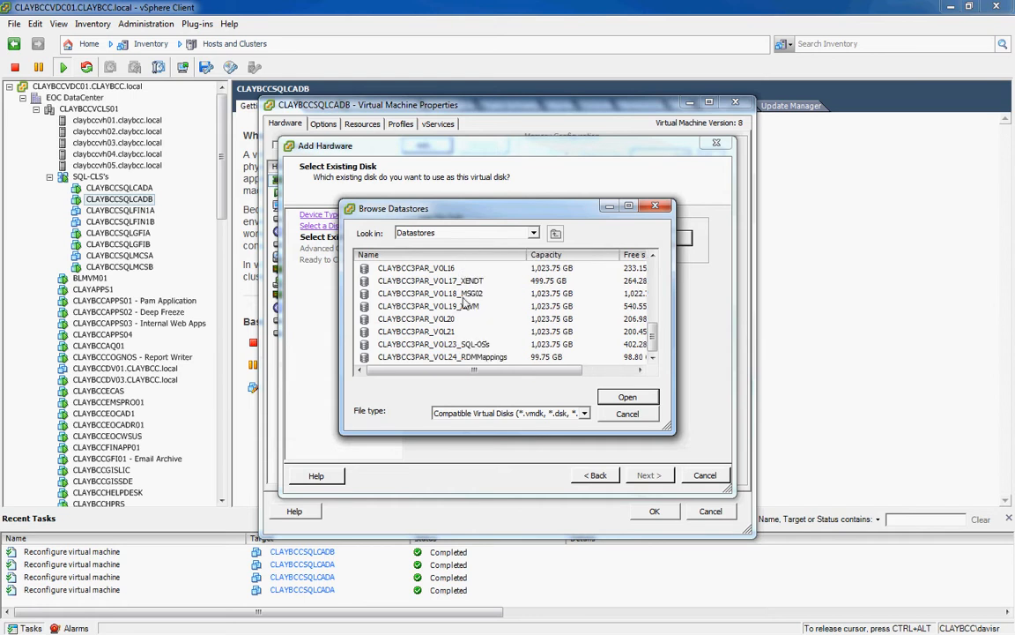
{"action": "left_click", "coordinate": [470, 356]}
{"action": "left_click", "coordinate": [622, 398]}
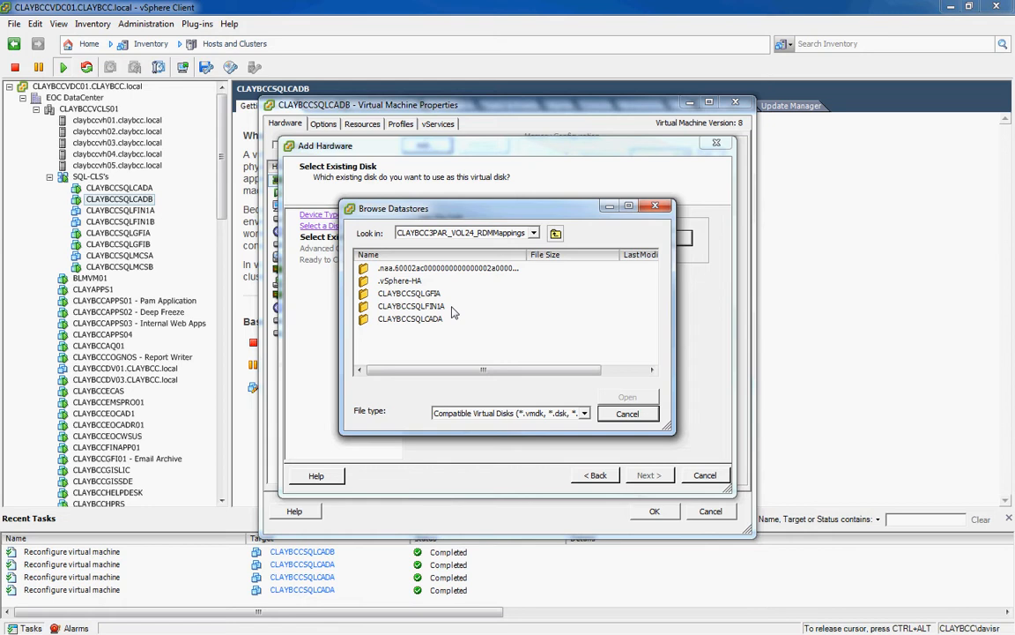
{"action": "double_click", "coordinate": [394, 323]}
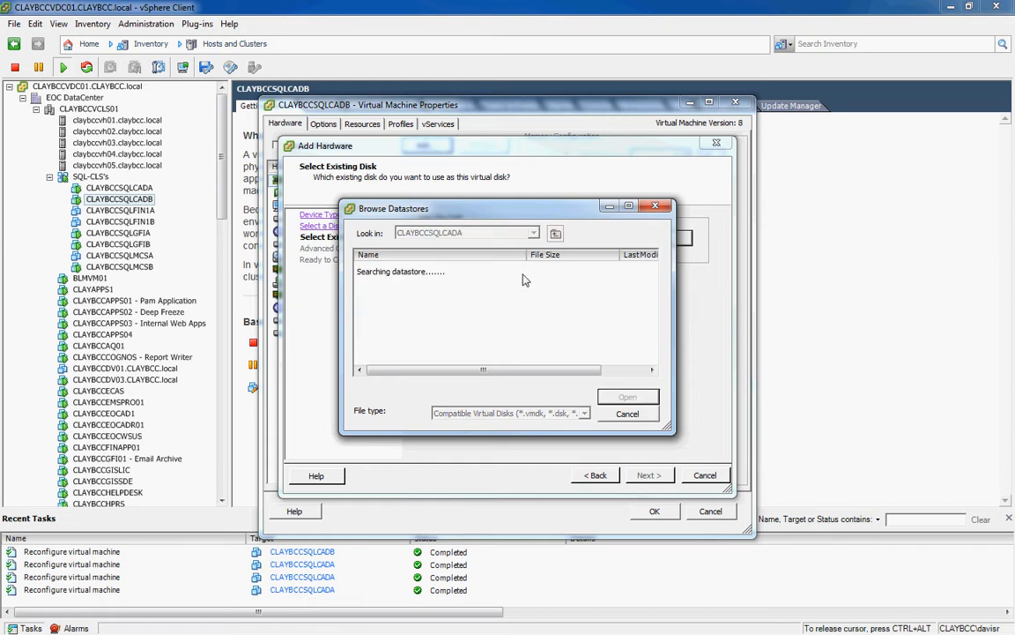
{"action": "left_click_drag", "start_coordinate": [527, 254], "coordinate": [548, 255]}
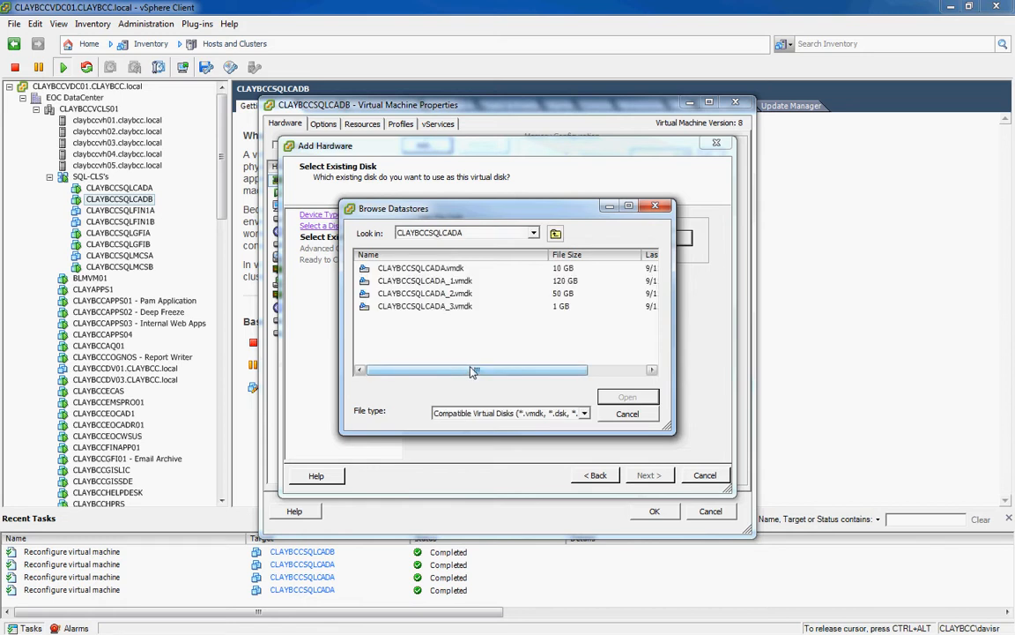
{"action": "left_click", "coordinate": [496, 294]}
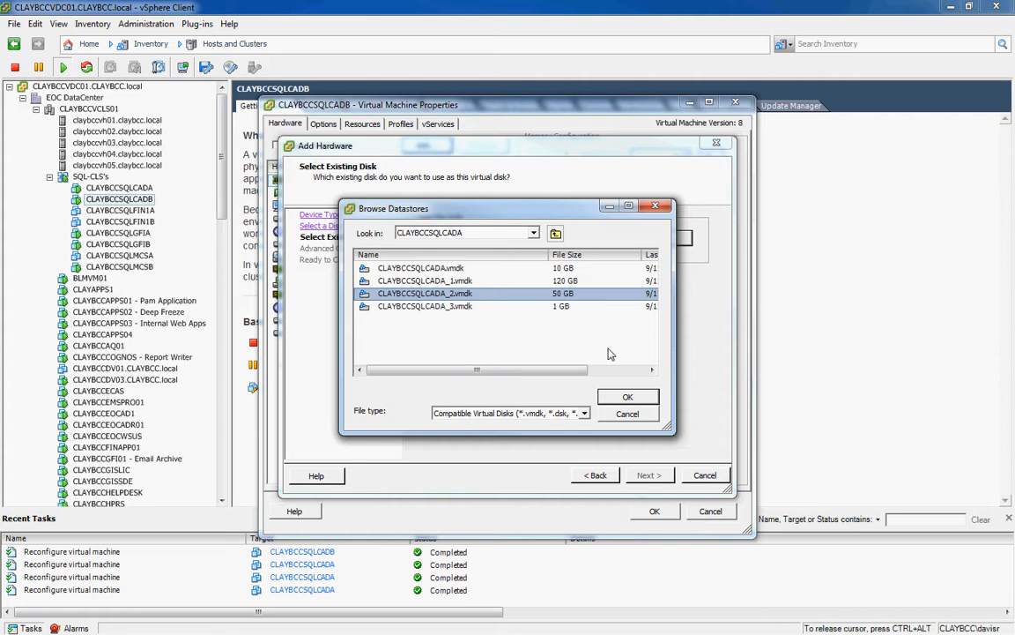
{"action": "left_click", "coordinate": [628, 397]}
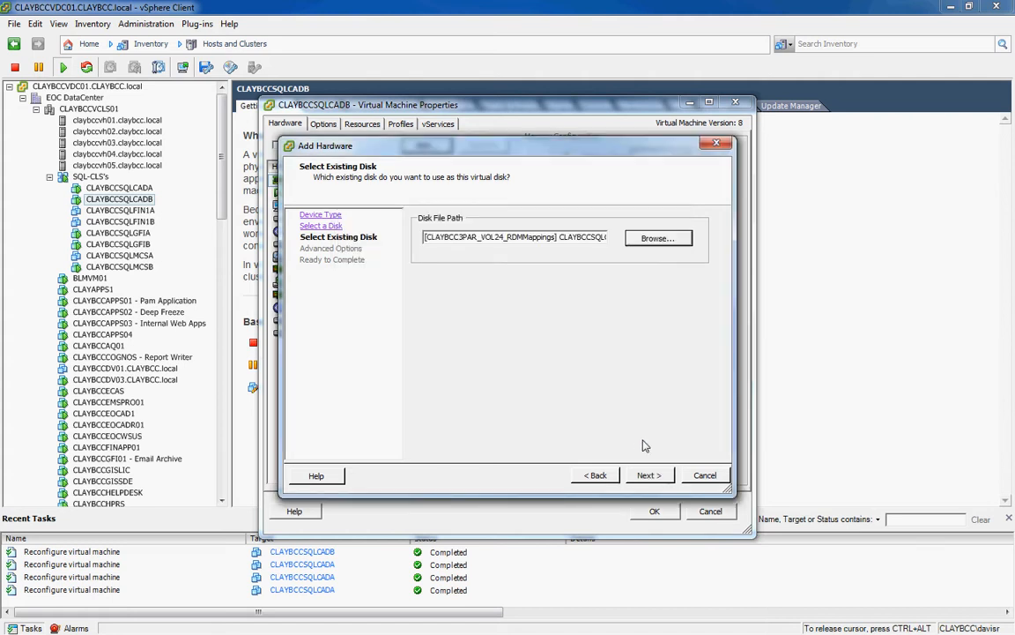
Place the disk at SCSI (1:2), finish the wizard and apply the change.
{"action": "left_click", "coordinate": [649, 476]}
{"action": "left_click", "coordinate": [483, 264]}
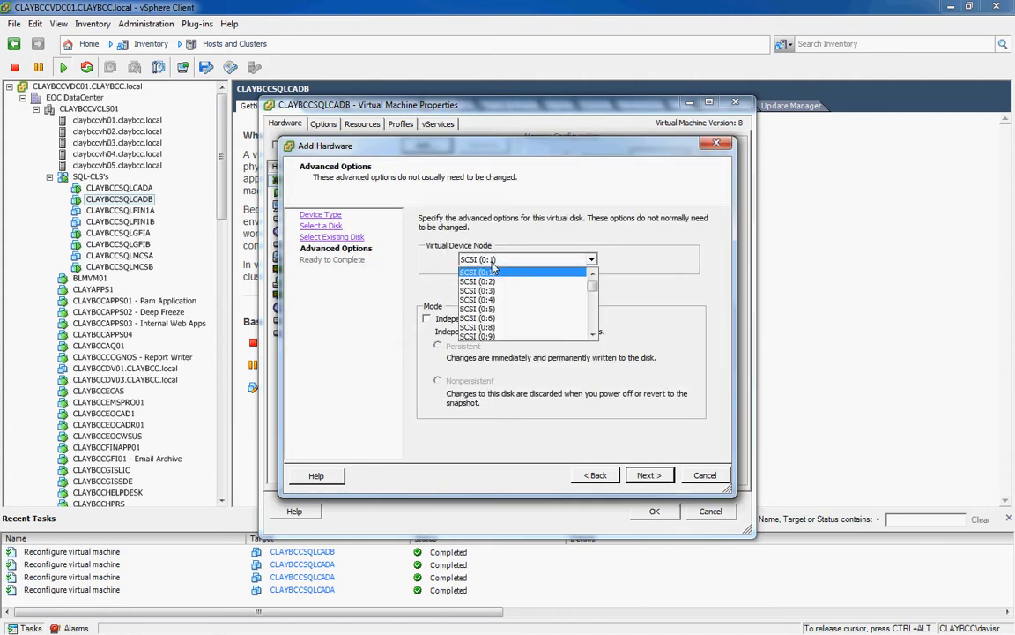
{"action": "scroll", "coordinate": [503, 310], "scroll_direction": "down", "scroll_amount": 4}
{"action": "scroll", "coordinate": [508, 313], "scroll_direction": "down", "scroll_amount": 1}
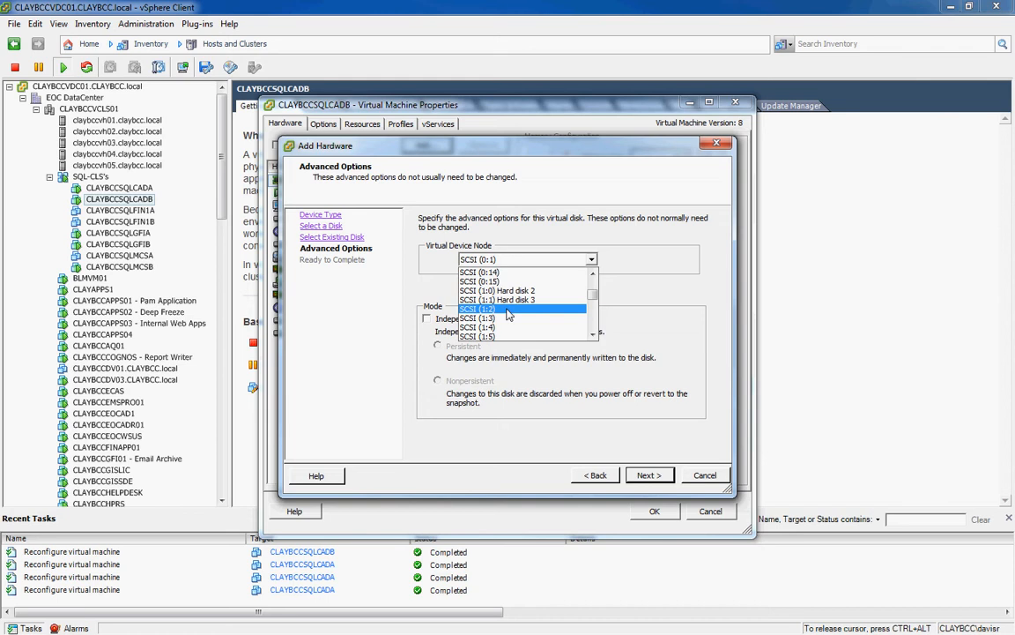
{"action": "left_click", "coordinate": [508, 314]}
{"action": "left_click", "coordinate": [649, 475]}
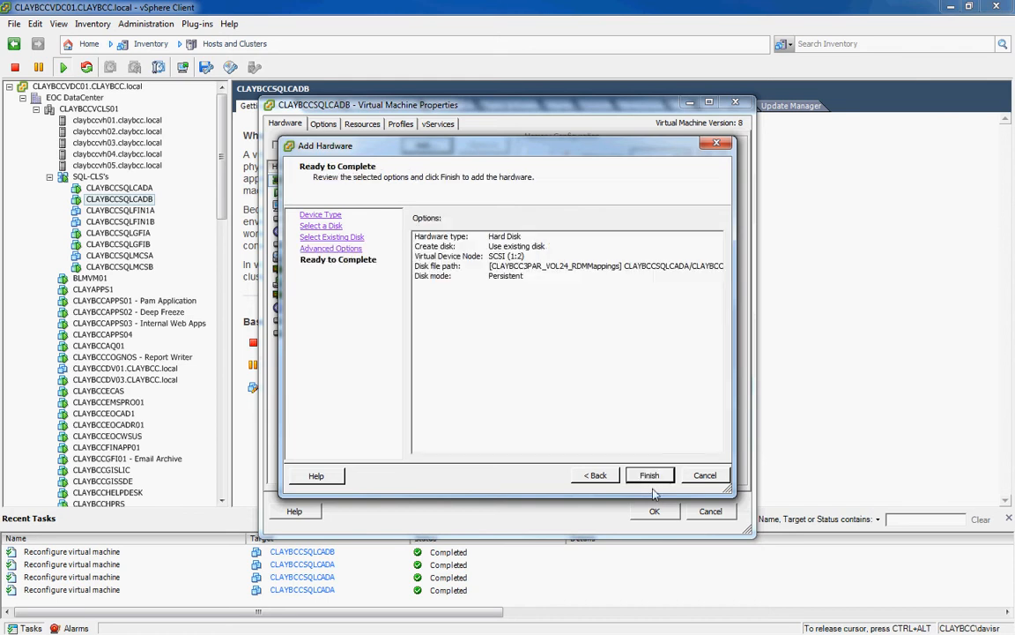
{"action": "left_click", "coordinate": [650, 478]}
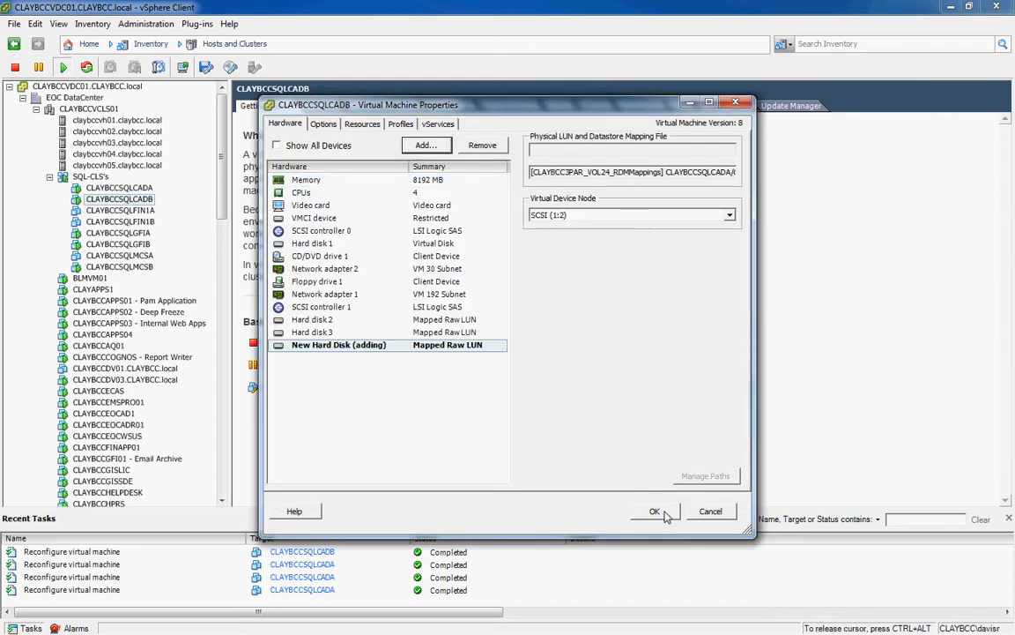
{"action": "left_click", "coordinate": [654, 511]}
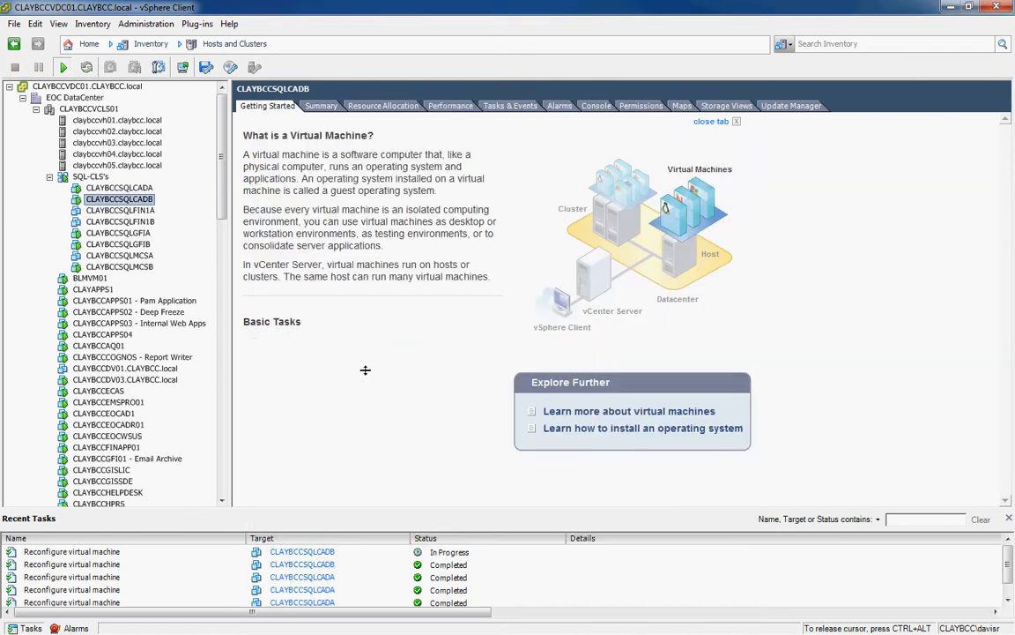
In CLAYBCCSQLCADB's settings, start adding a new hard disk that reuses an existing virtual disk.
{"action": "right_click", "coordinate": [144, 201]}
{"action": "left_click", "coordinate": [201, 248]}
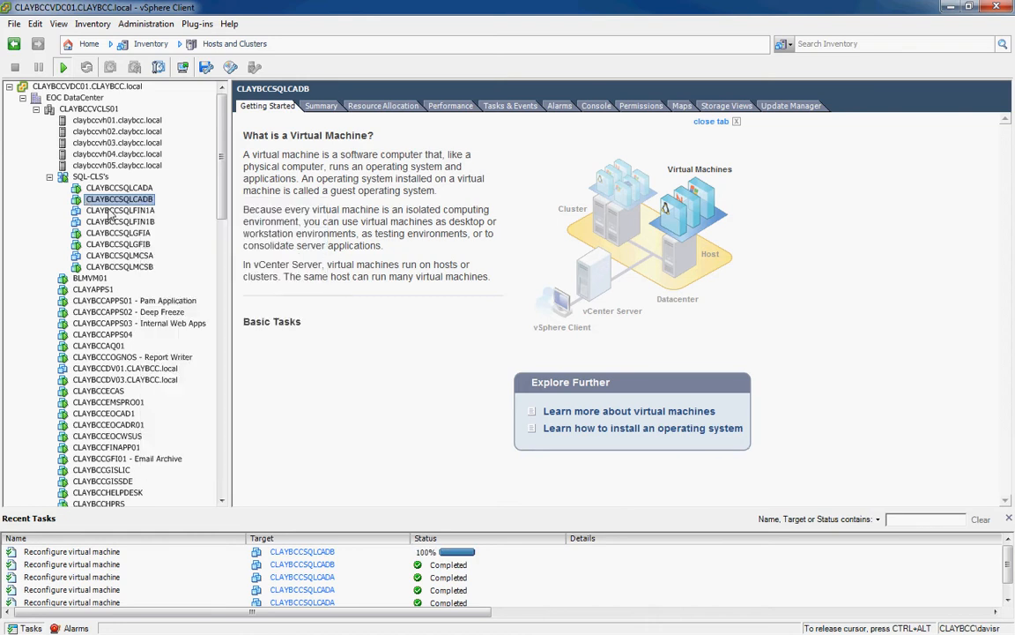
{"action": "right_click", "coordinate": [104, 204]}
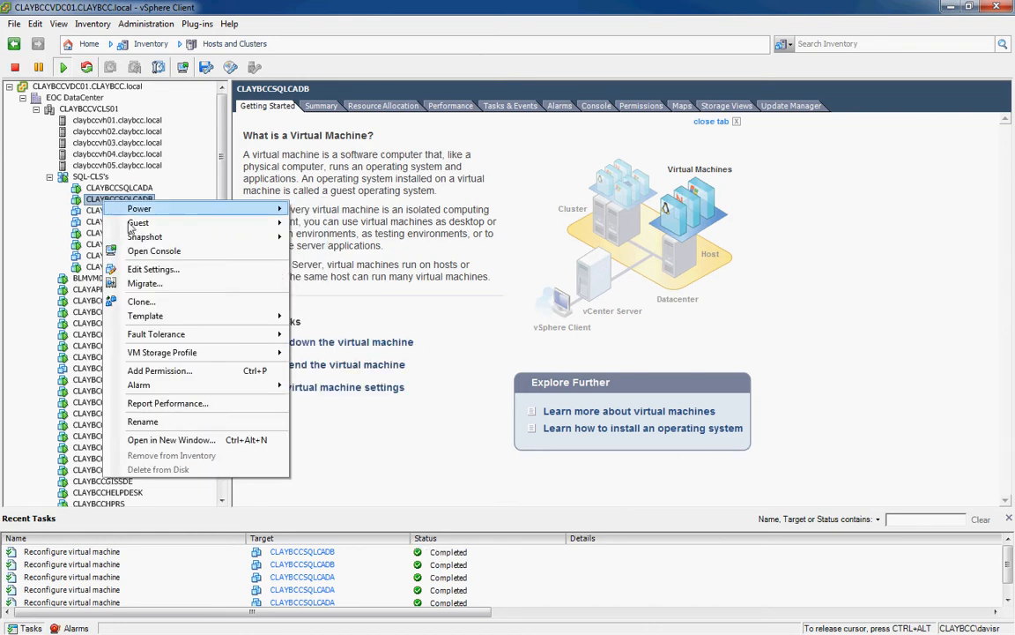
{"action": "left_click", "coordinate": [196, 262]}
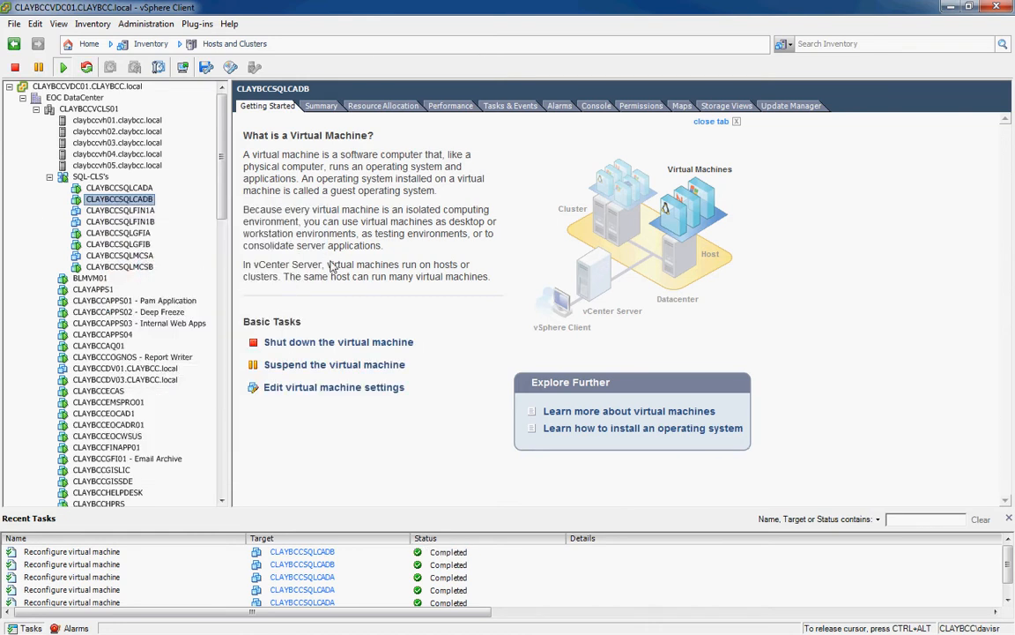
{"action": "left_click", "coordinate": [425, 145]}
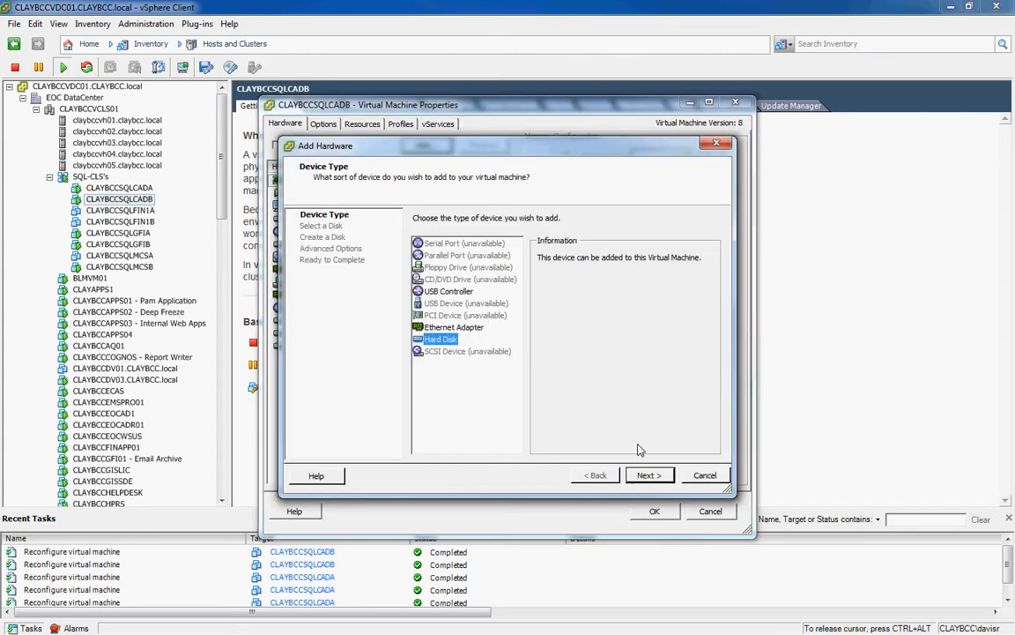
{"action": "left_click", "coordinate": [647, 474]}
{"action": "left_click", "coordinate": [476, 308]}
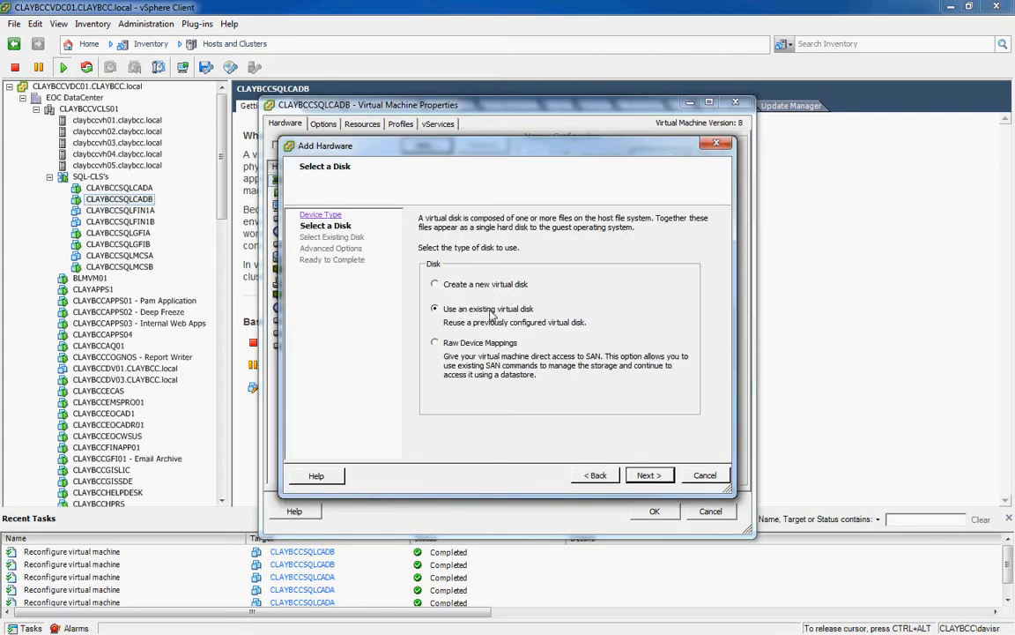
{"action": "left_click", "coordinate": [645, 476]}
Choose CLAYBCCSQLCADA_3.vmdk from the CLAYBCCSQLCADA folder on the CLAYBCC3PAR_VOL24_RDMMappings datastore.
{"action": "left_click", "coordinate": [639, 242]}
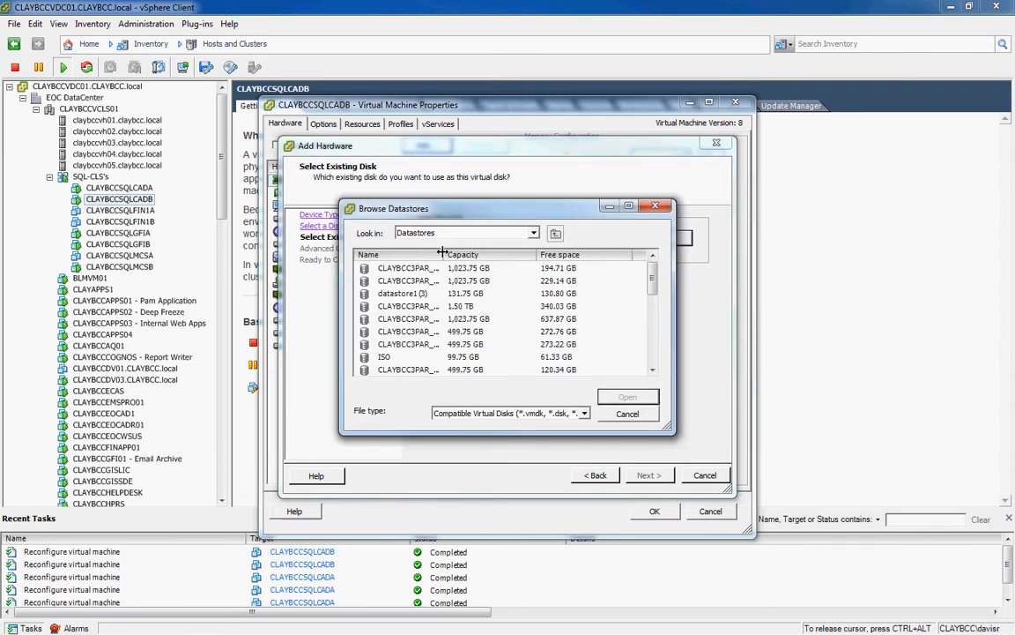
{"action": "left_click_drag", "start_coordinate": [447, 252], "coordinate": [518, 254]}
{"action": "scroll", "coordinate": [440, 309], "scroll_direction": "down", "scroll_amount": 5}
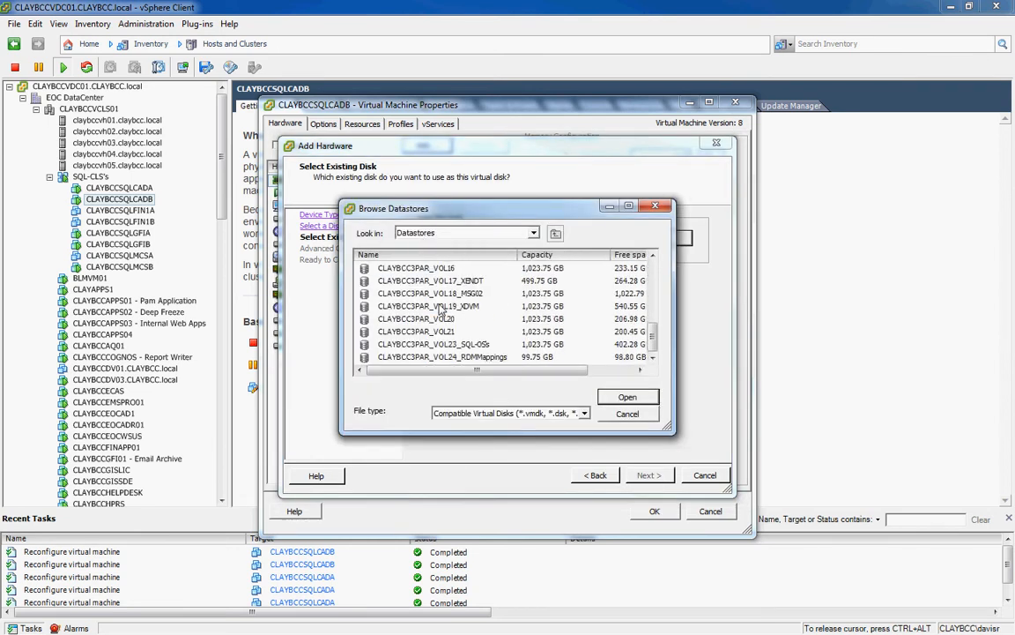
{"action": "left_click", "coordinate": [440, 357]}
{"action": "left_click", "coordinate": [627, 396]}
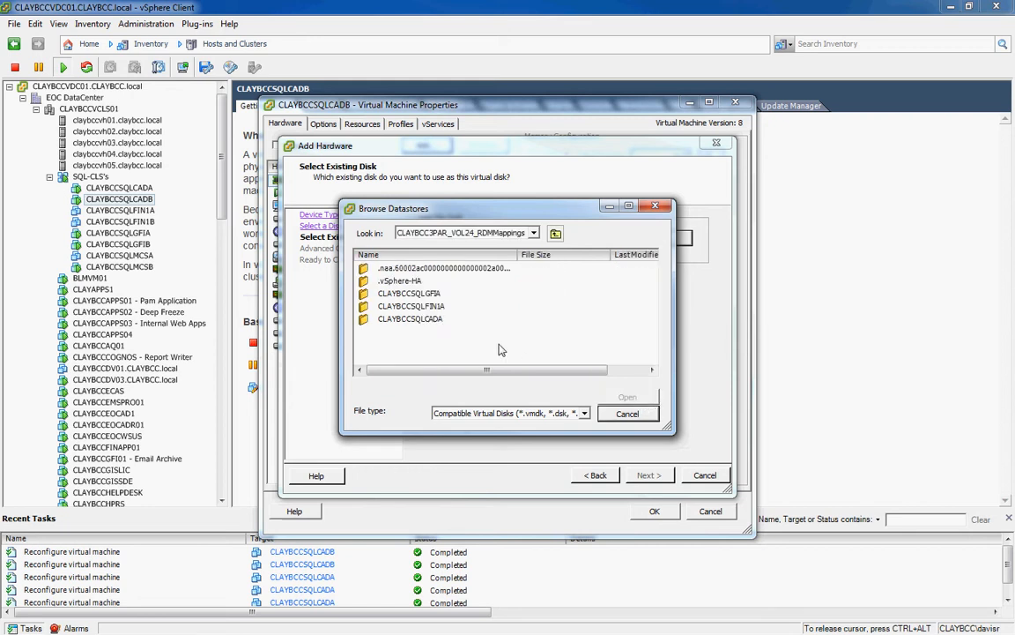
{"action": "double_click", "coordinate": [423, 319]}
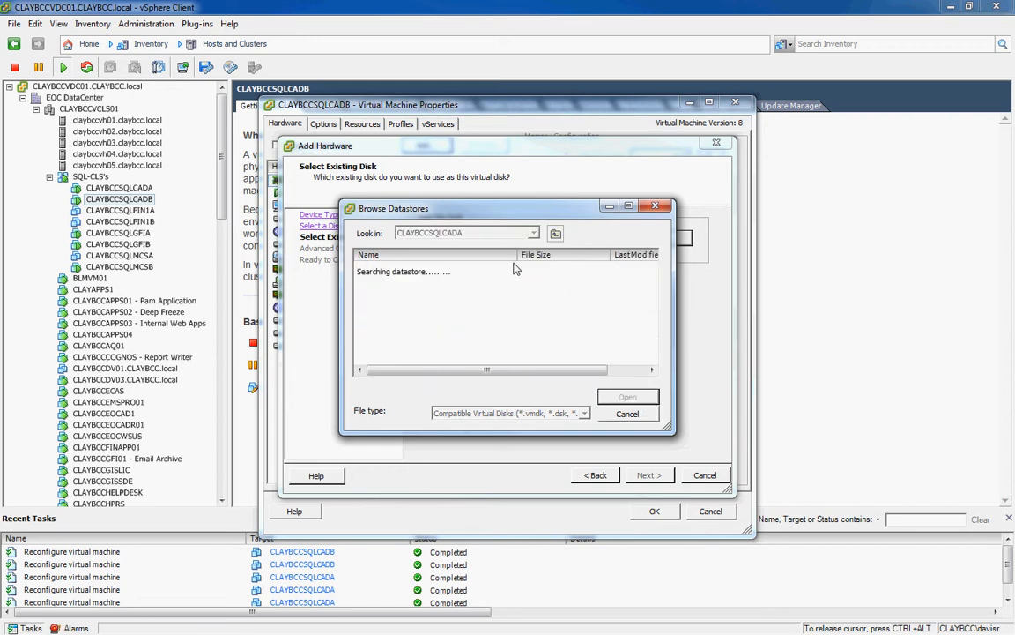
{"action": "left_click_drag", "start_coordinate": [518, 254], "coordinate": [583, 254]}
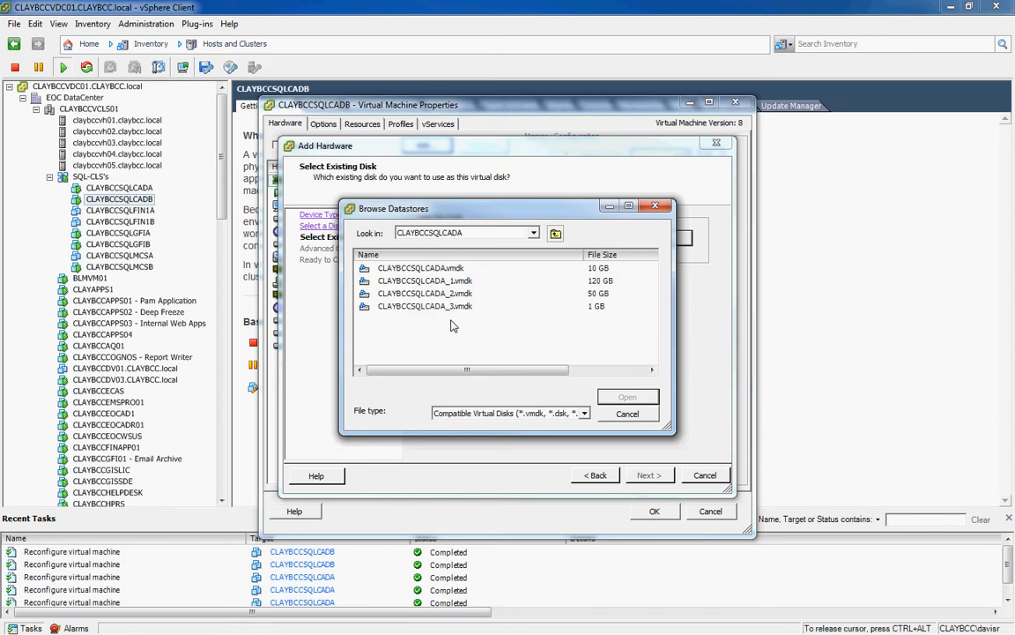
{"action": "left_click", "coordinate": [451, 308]}
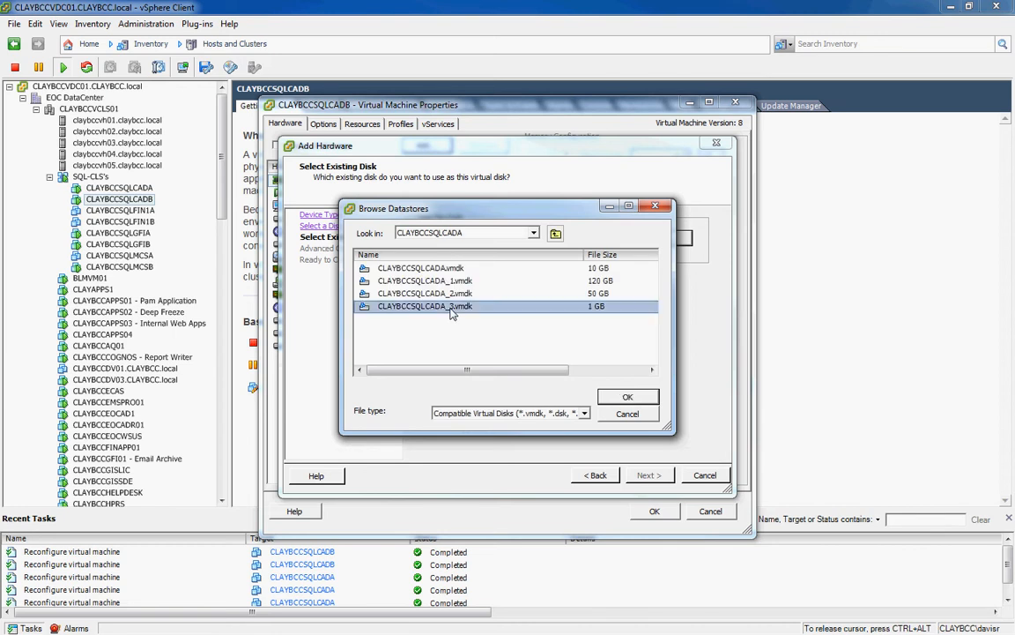
{"action": "left_click", "coordinate": [642, 398]}
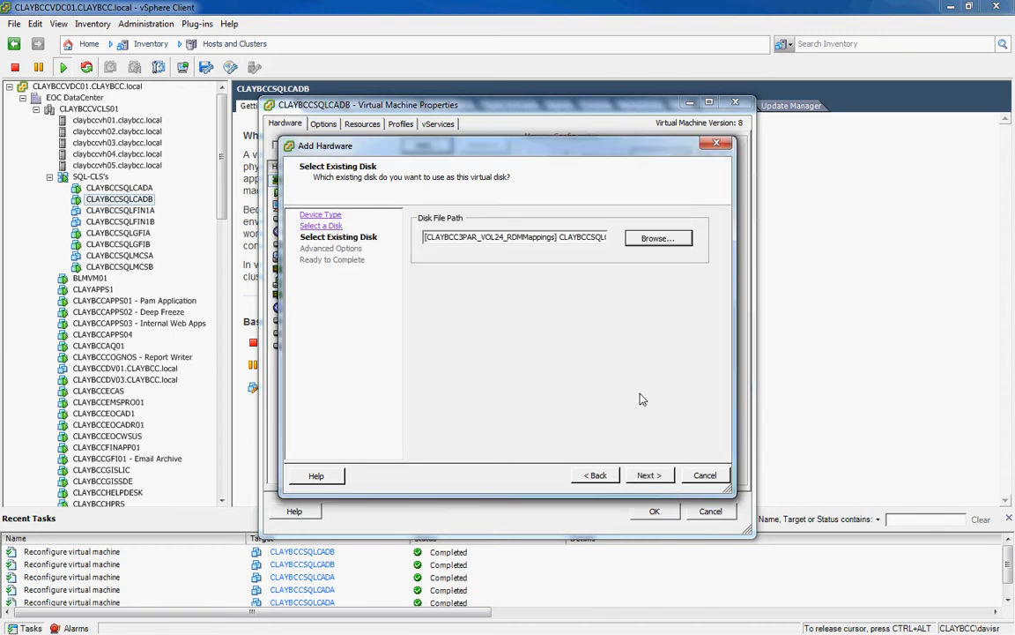
Put the disk on virtual device node SCSI (1:3), finish the wizard, and apply it to the VM.
{"action": "left_click", "coordinate": [649, 476]}
{"action": "left_click", "coordinate": [591, 261]}
{"action": "scroll", "coordinate": [565, 299], "scroll_direction": "down", "scroll_amount": 4}
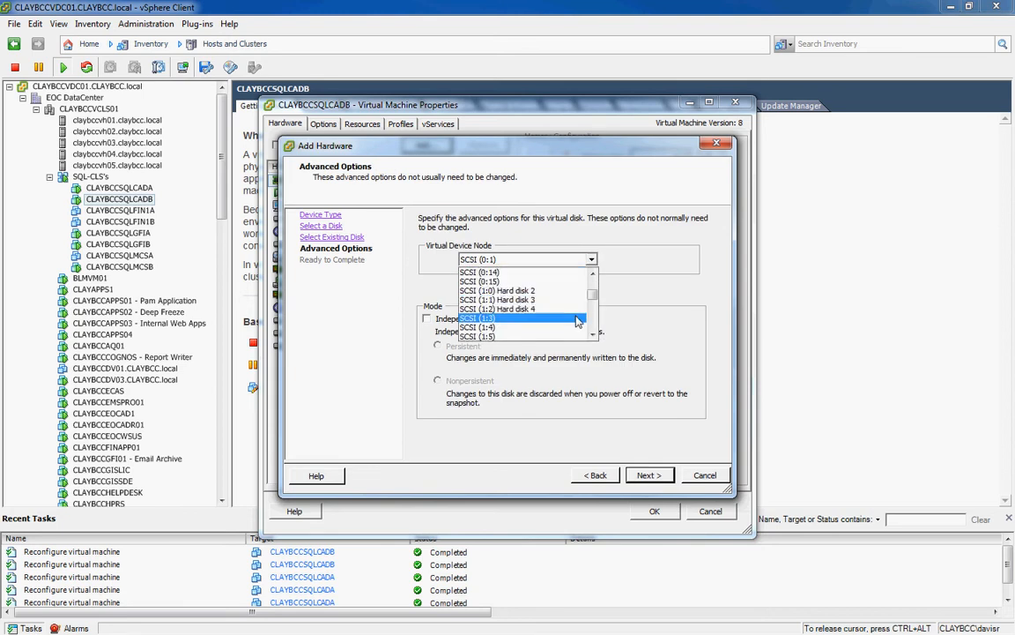
{"action": "left_click", "coordinate": [529, 319]}
{"action": "left_click", "coordinate": [648, 478]}
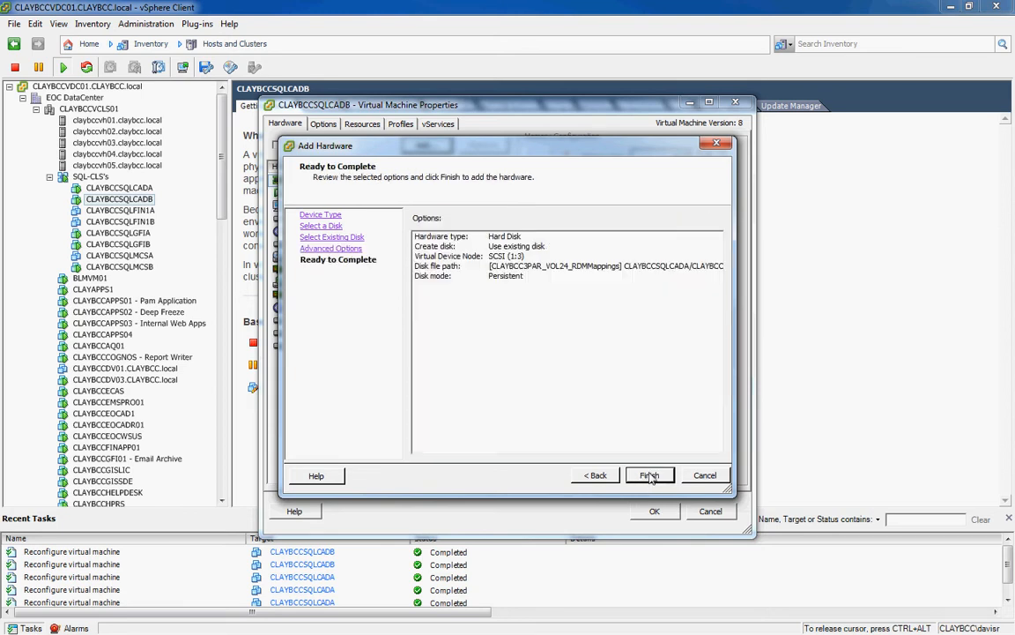
{"action": "left_click", "coordinate": [649, 476]}
{"action": "left_click", "coordinate": [654, 511]}
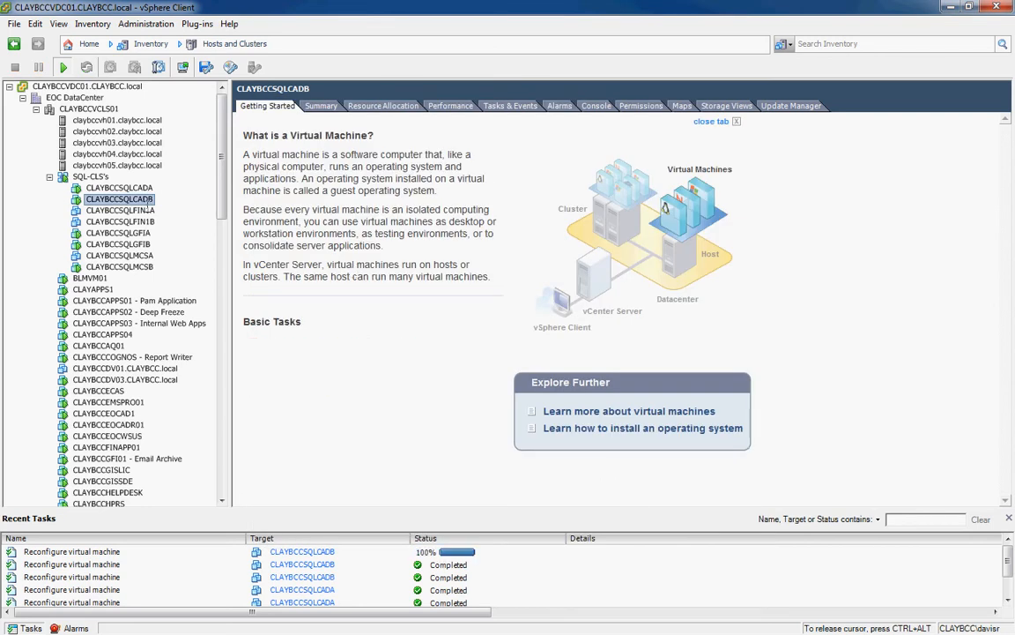
{"action": "left_click", "coordinate": [125, 186]}
{"action": "right_click", "coordinate": [133, 188]}
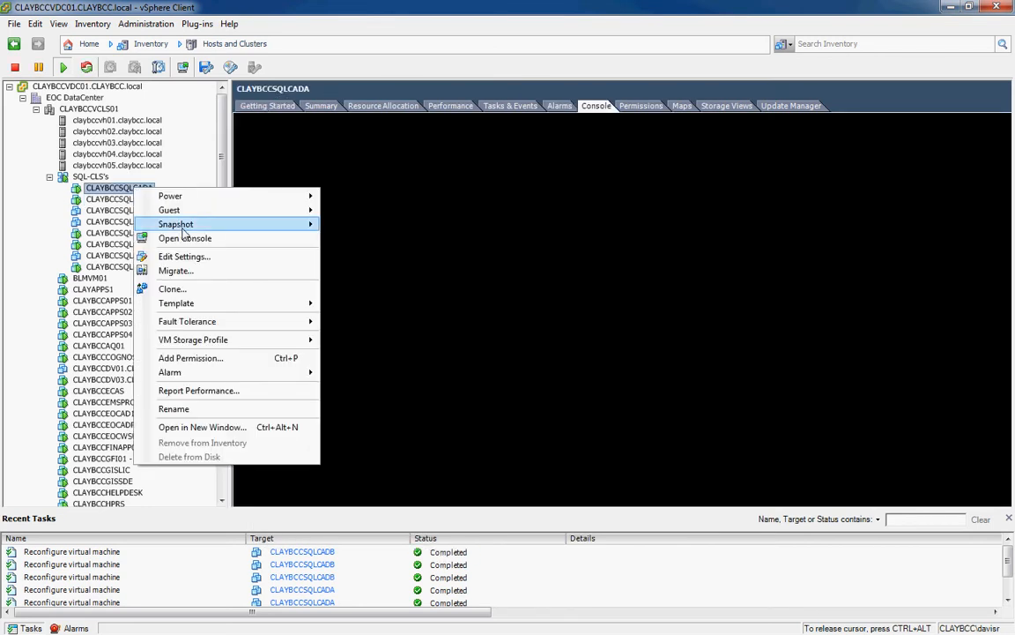
{"action": "left_click", "coordinate": [185, 255]}
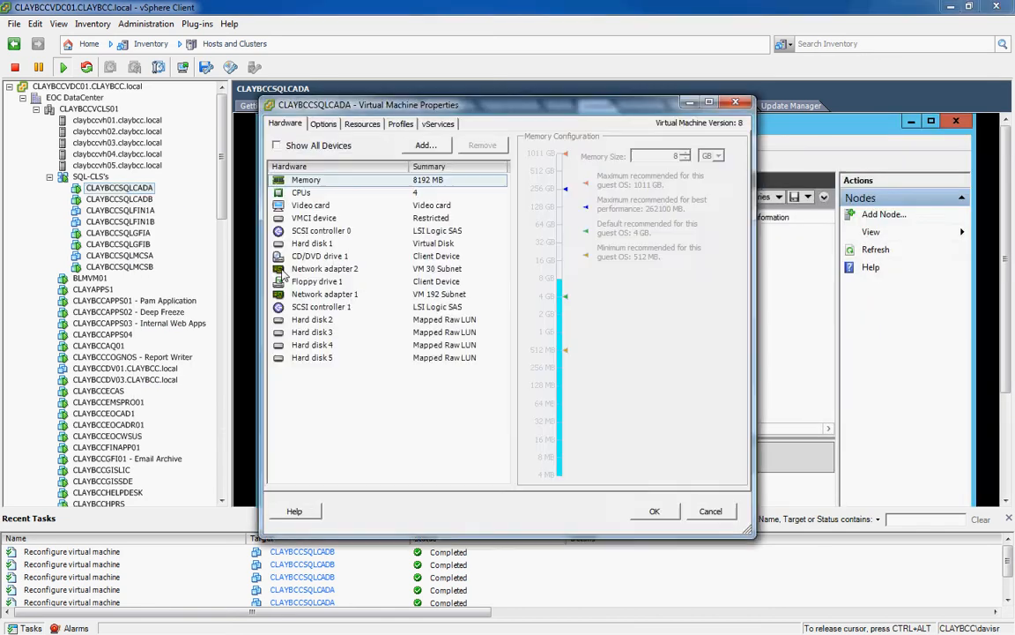
{"action": "left_click", "coordinate": [317, 308]}
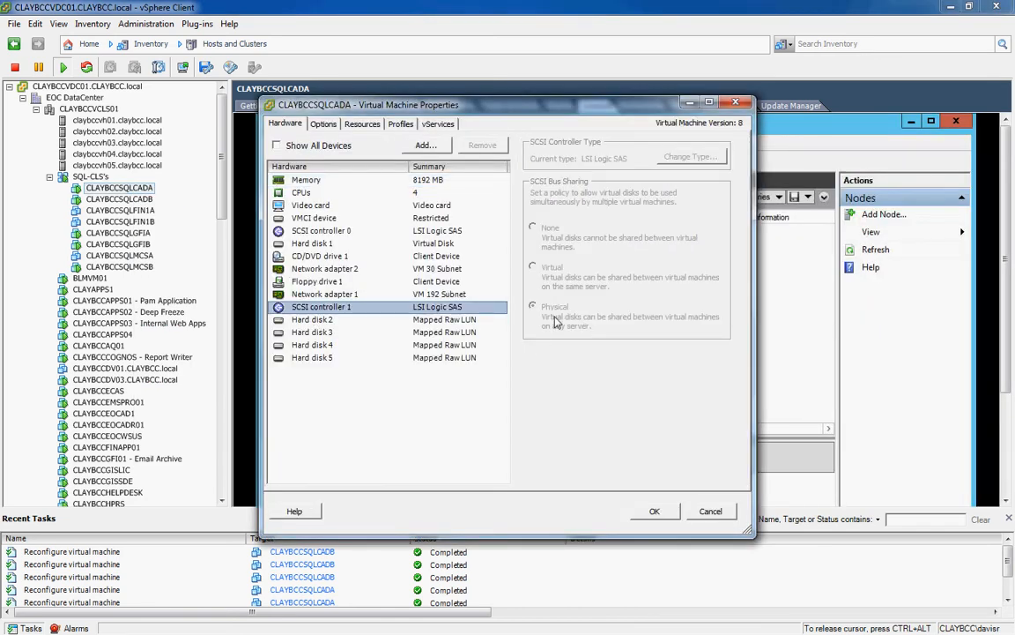
{"action": "left_click", "coordinate": [473, 322]}
{"action": "left_click", "coordinate": [471, 346]}
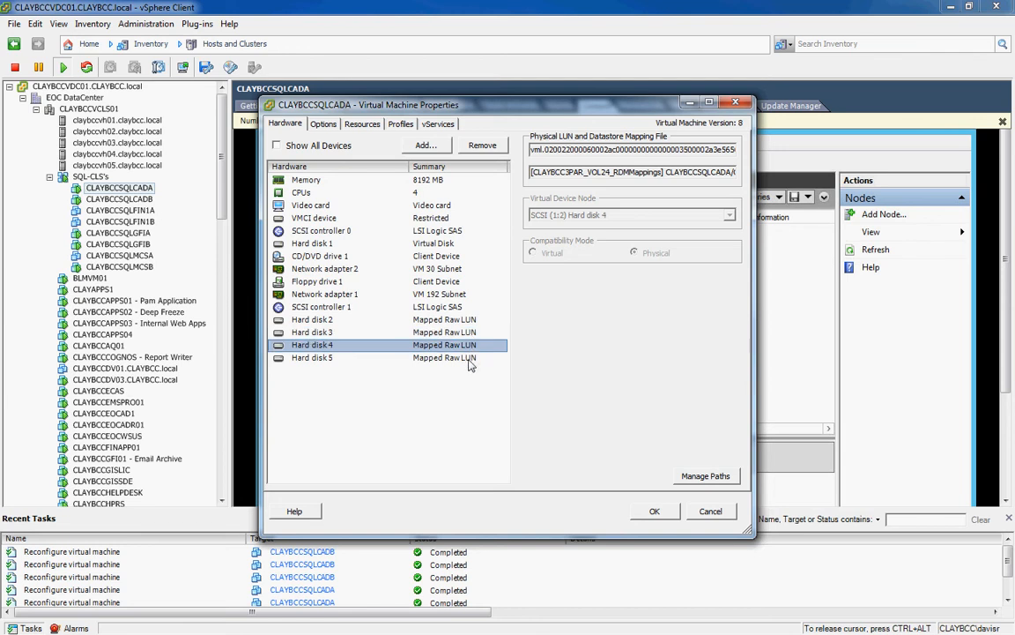
{"action": "left_click", "coordinate": [471, 359]}
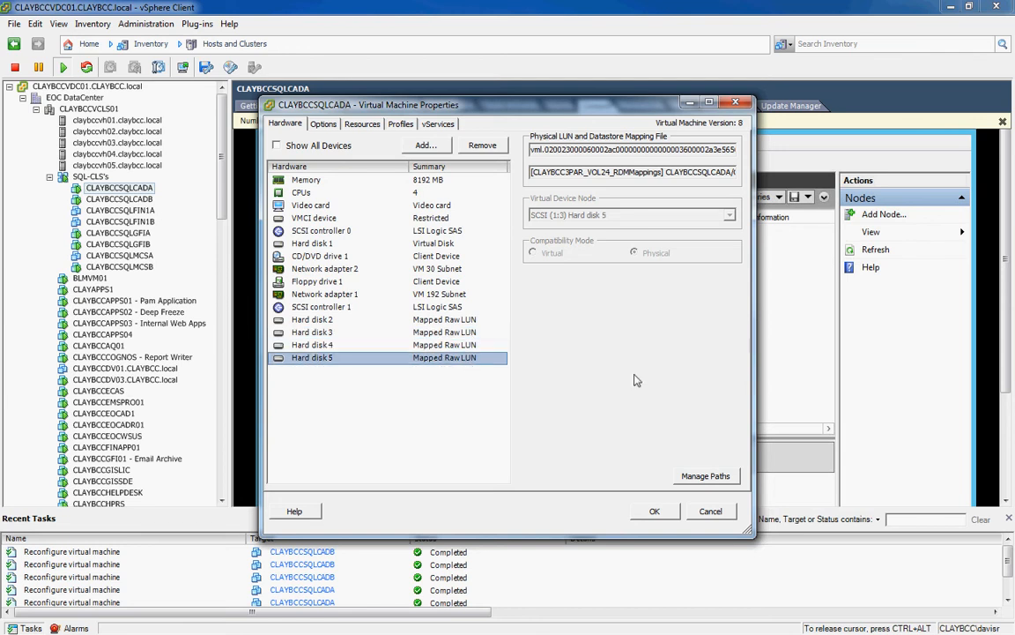
{"action": "left_click", "coordinate": [737, 101]}
Check SCSI controller 1 and Hard disks 2–5 in CLAYBCCSQLCADB's settings, then save with OK.
{"action": "left_click", "coordinate": [141, 201]}
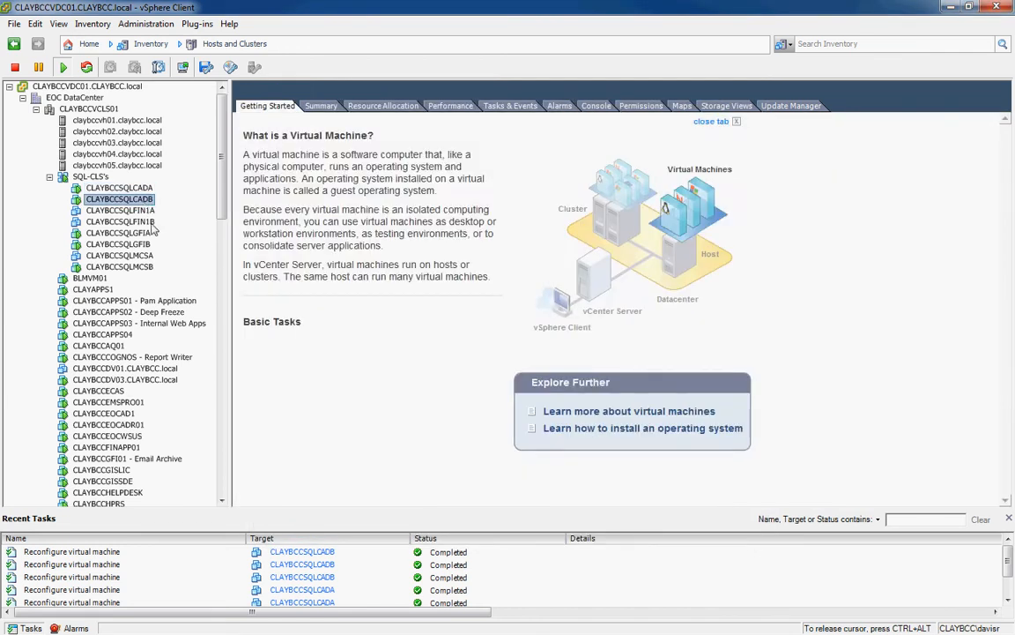
{"action": "right_click", "coordinate": [132, 200]}
{"action": "left_click", "coordinate": [175, 267]}
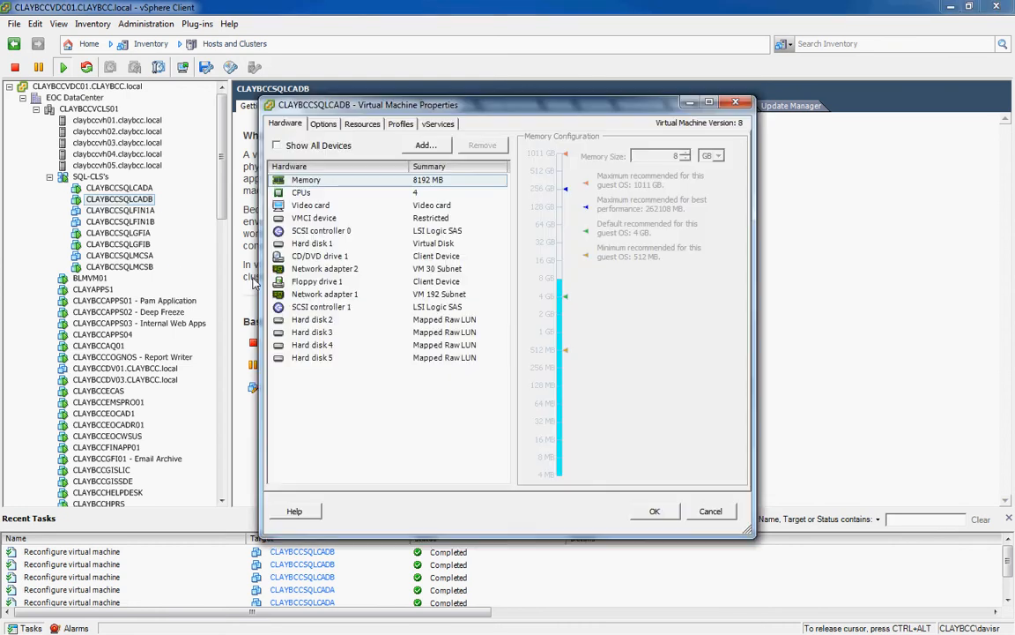
{"action": "left_click", "coordinate": [306, 309]}
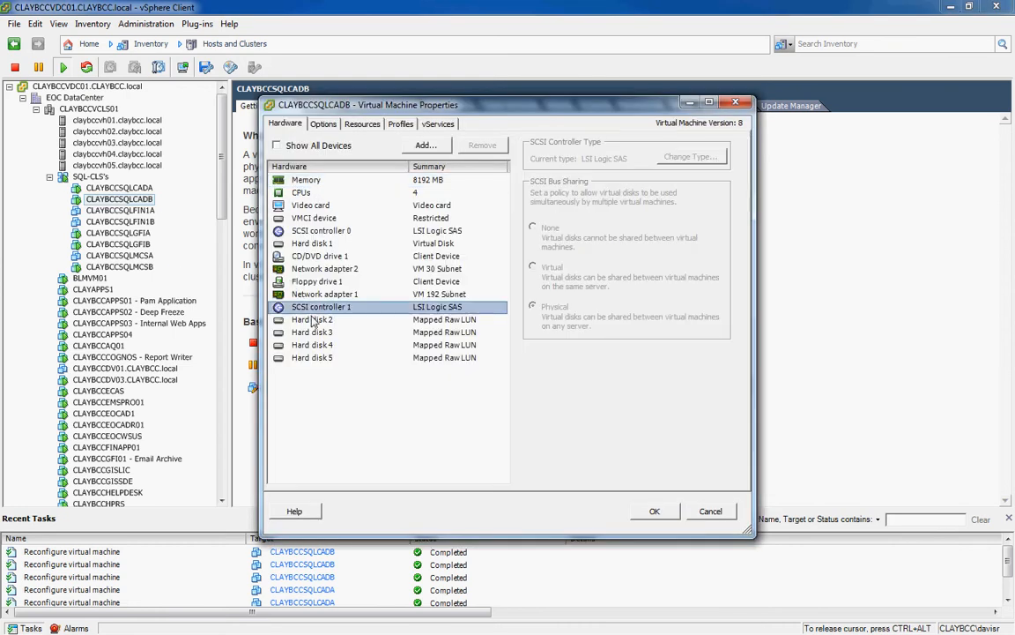
{"action": "left_click", "coordinate": [313, 322]}
{"action": "left_click", "coordinate": [315, 332]}
{"action": "left_click", "coordinate": [315, 345]}
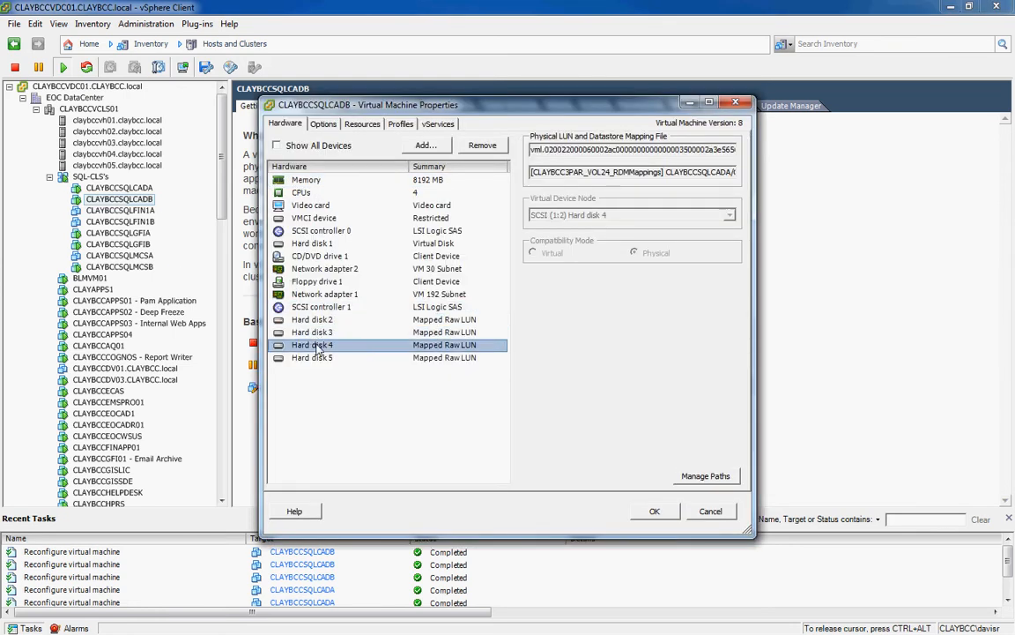
{"action": "left_click", "coordinate": [318, 357]}
{"action": "left_click", "coordinate": [657, 509]}
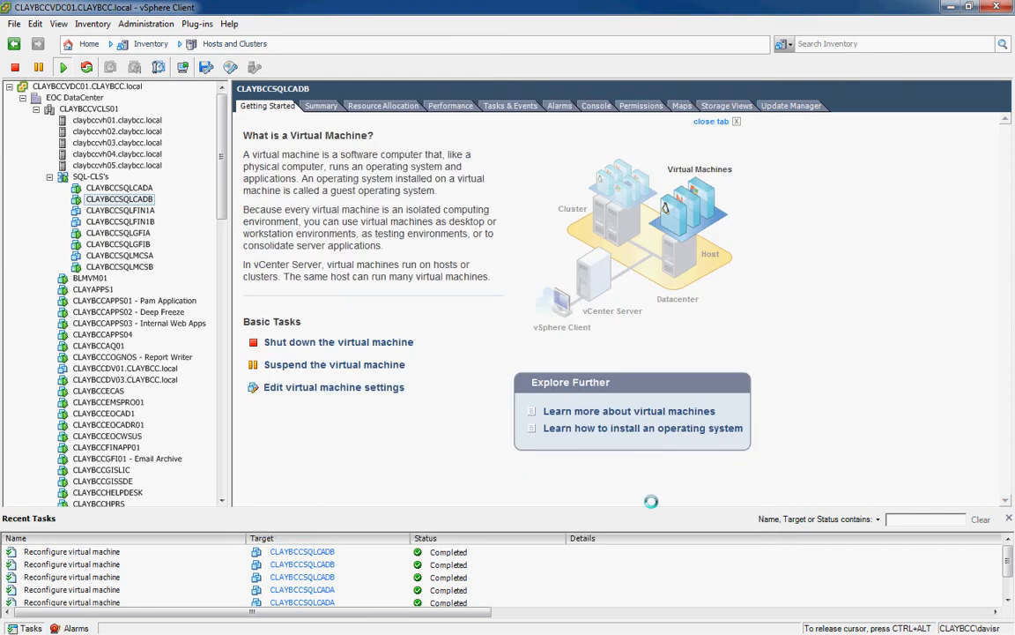